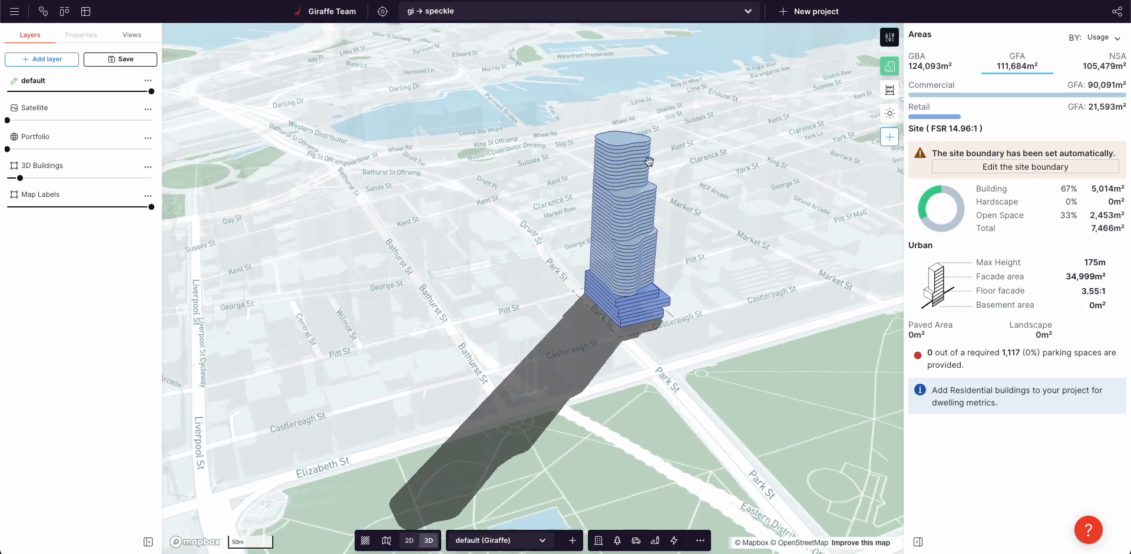
Enlarge the 12-level commercial block by moving the near corner of its footprint outward
scroll(648, 220, "up", 3)
scroll(622, 315, "up", 3)
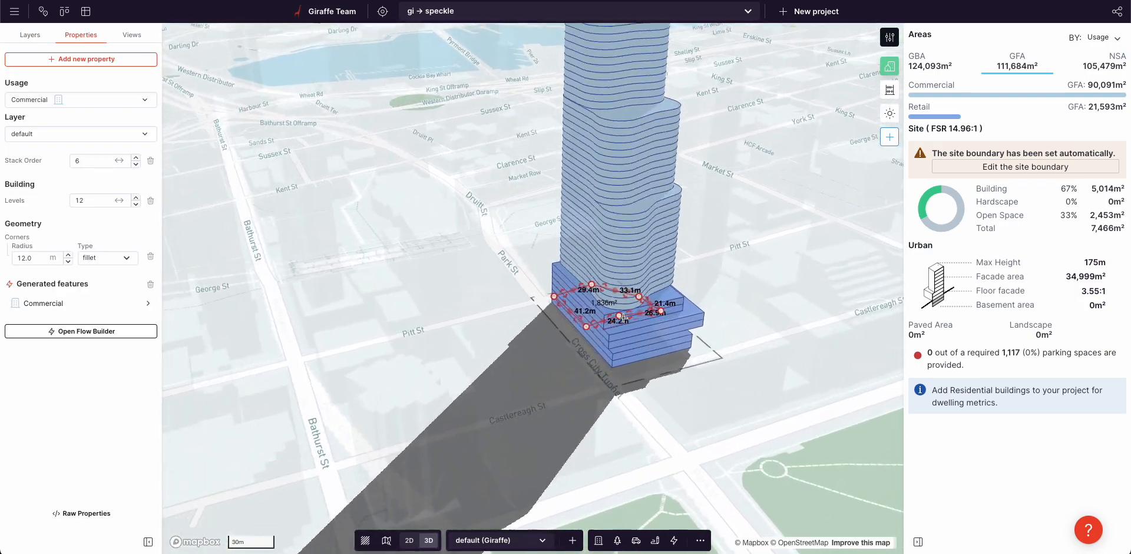
left_click_drag(619, 315, 626, 325)
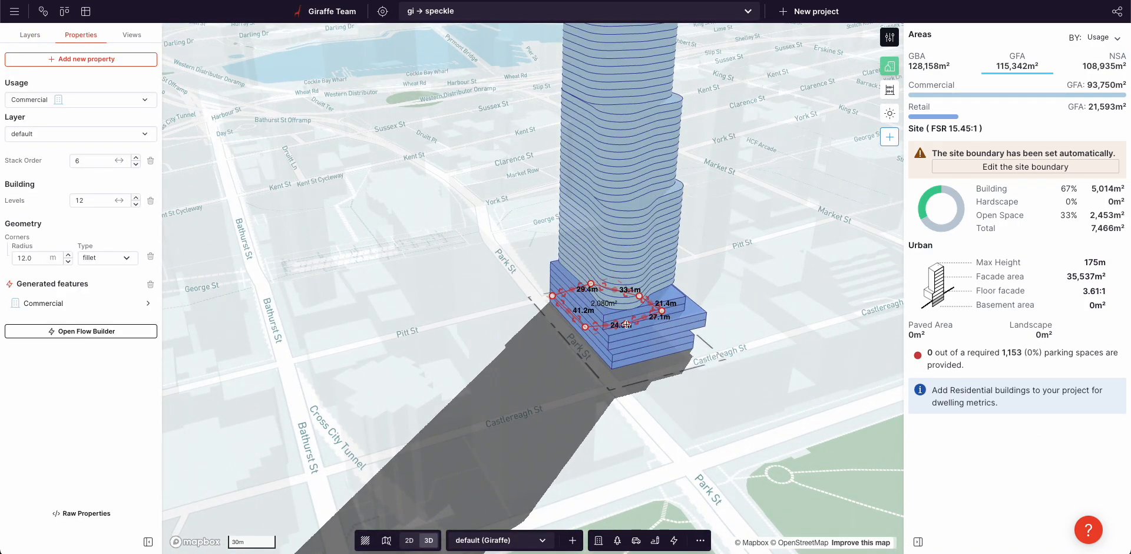
Try to move another footprint corner of a commercial tower block outward, and undo the change
left_click(639, 169)
left_click_drag(562, 293, 554, 284)
left_click(452, 275)
right_click_drag(451, 275, 532, 288)
scroll(590, 262, "down", 2)
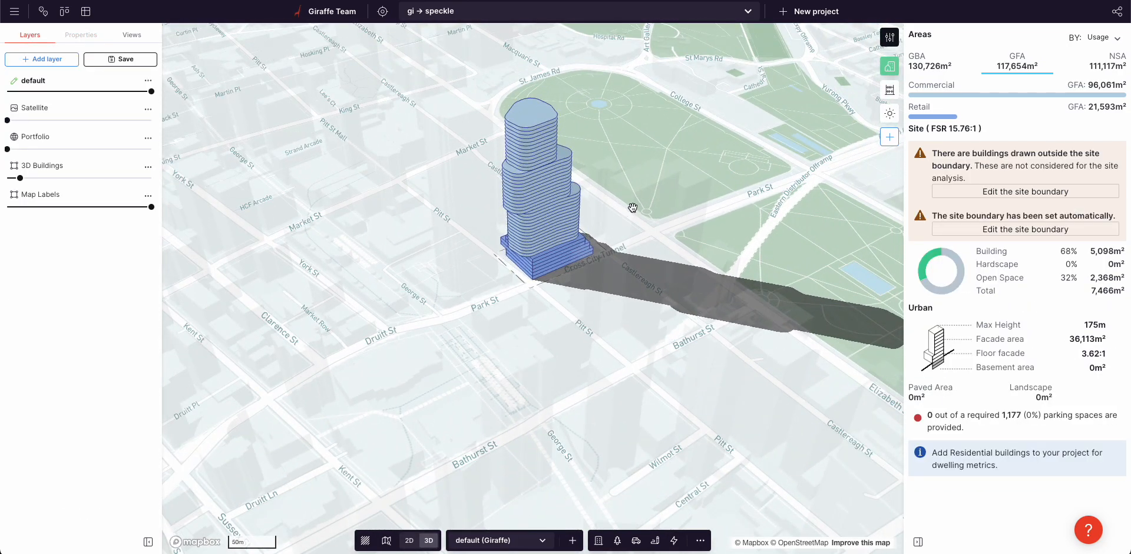
left_click_drag(632, 203, 634, 217)
key("ctrl+z")
Add five levels to the topmost commercial block of the tower
scroll(593, 189, "up", 1)
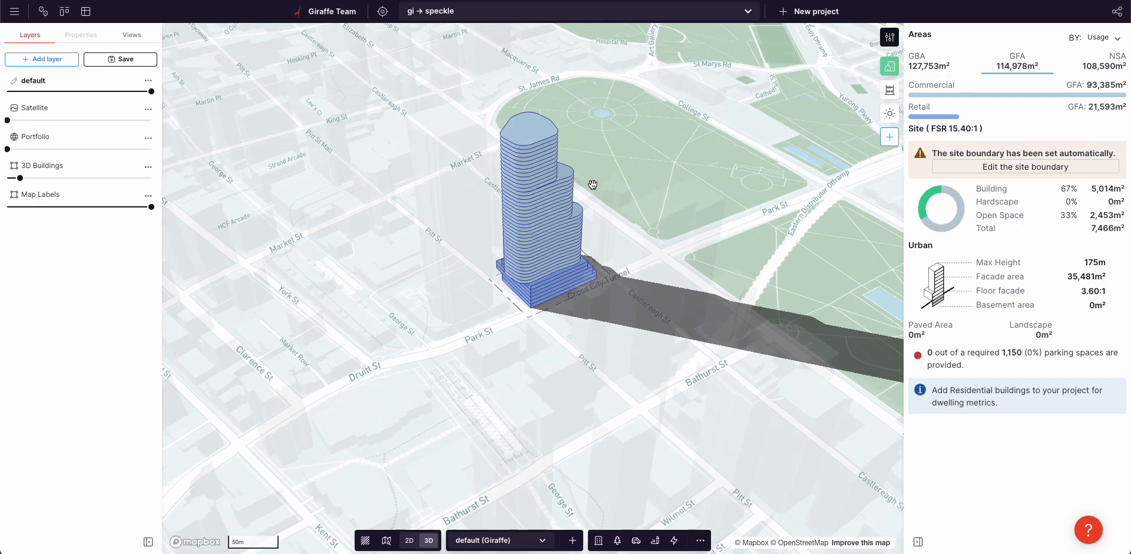
left_click(544, 141)
key("Up")
key("Up")
key("Up")
key("Up")
key("Up")
Add four levels to the commercial block just below the top one
left_click(567, 166)
key("Up")
key("Up")
key("Up")
key("Up")
left_click(672, 278)
right_click_drag(673, 280, 629, 300)
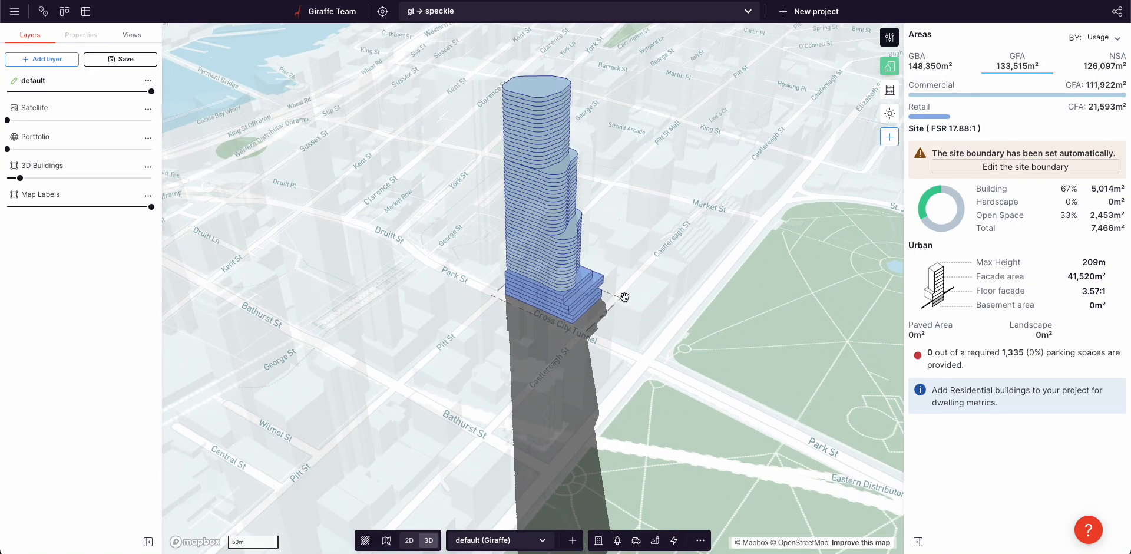
Export the project model as a JSON file
left_click(14, 11)
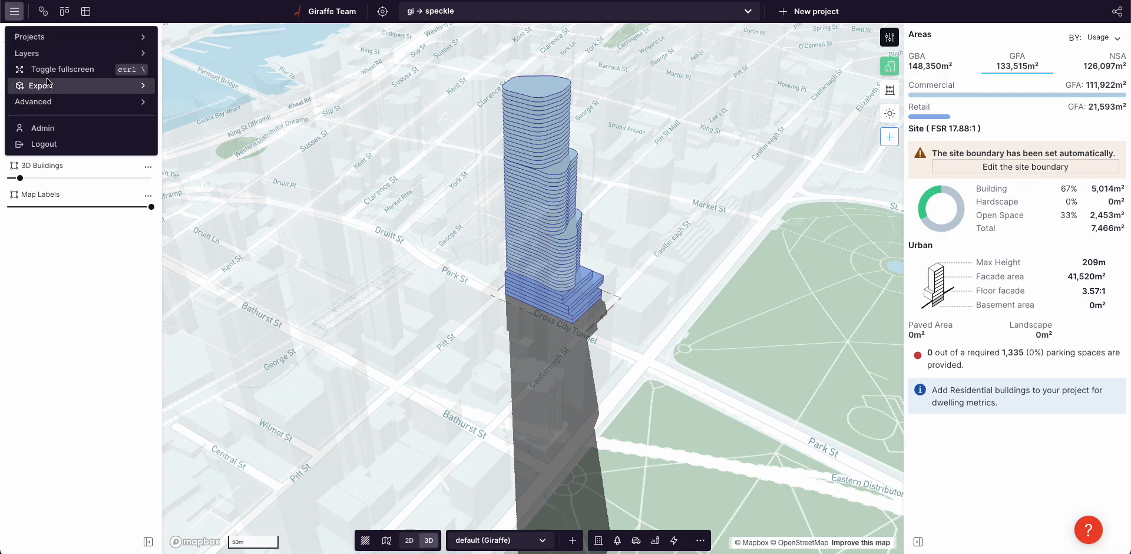
mouse_move(89, 86)
left_click(189, 164)
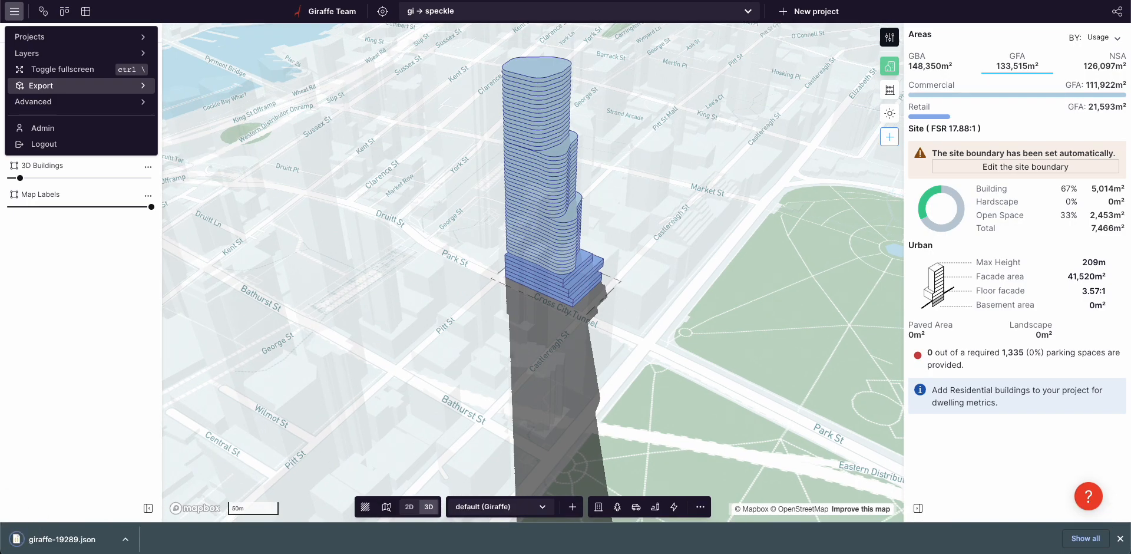
Open the exported giraffe-19289.json in the code editor and format it as indented JSON
left_click(62, 539)
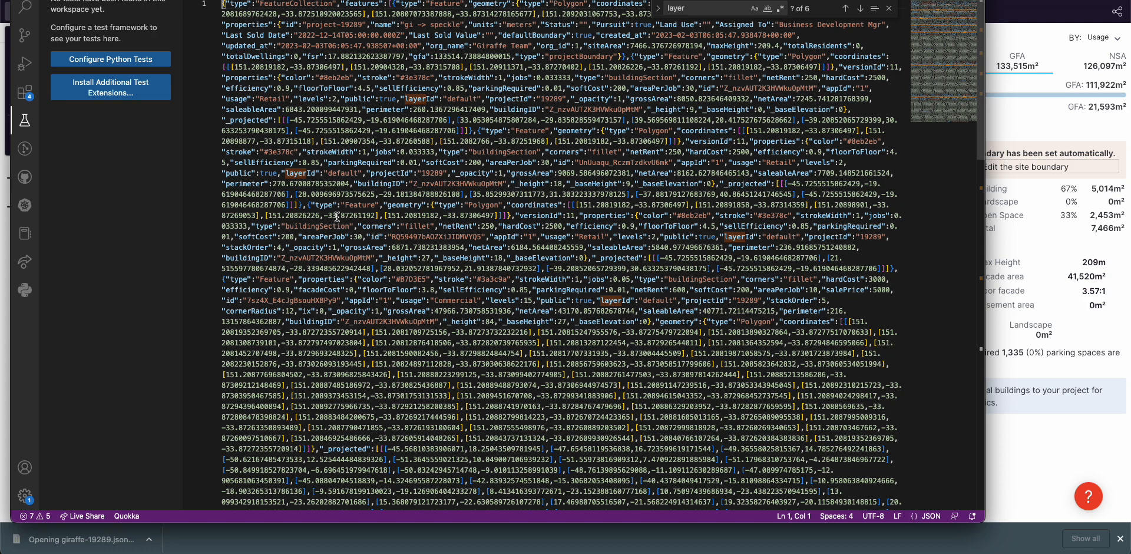
key("super+shift+p")
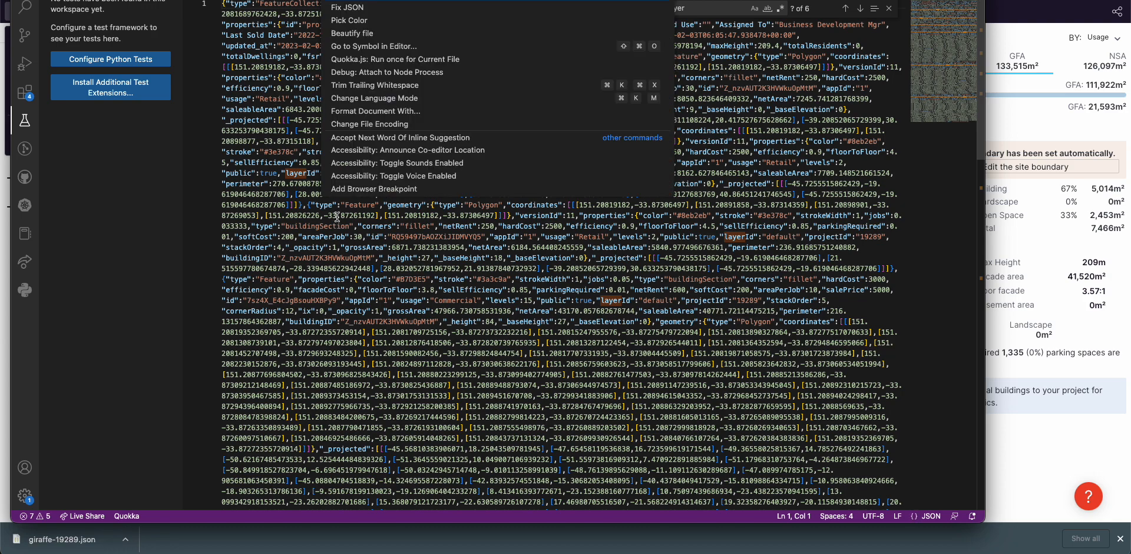
key("Return")
Examine the building features in the JSON, including their properties and the _projected coordinates
scroll(400, 292, "down", 15)
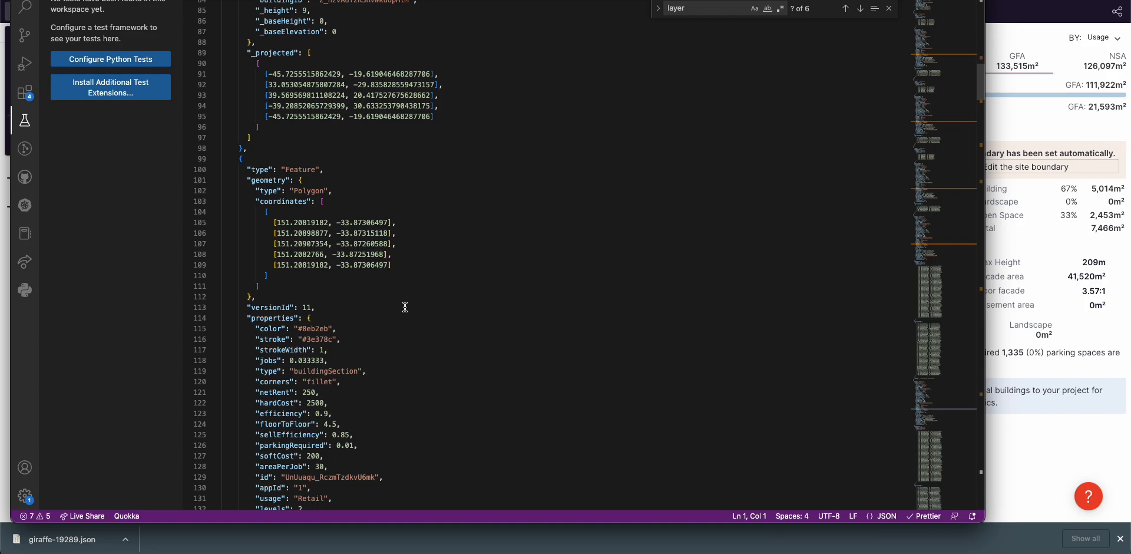
scroll(405, 307, "down", 20)
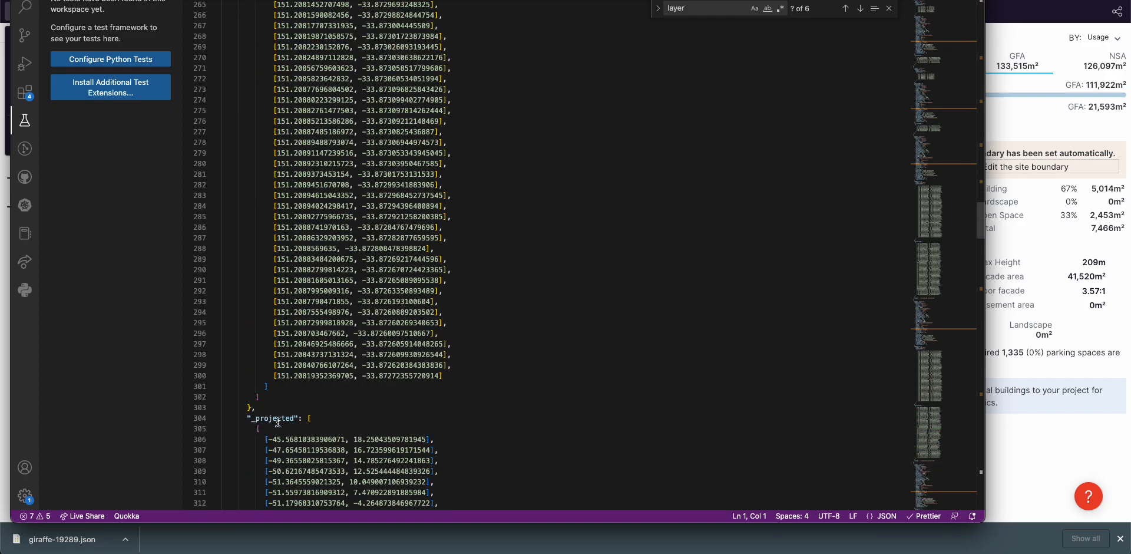
left_click_drag(243, 420, 373, 414)
left_click_drag(434, 438, 331, 436)
scroll(357, 265, "down", 6)
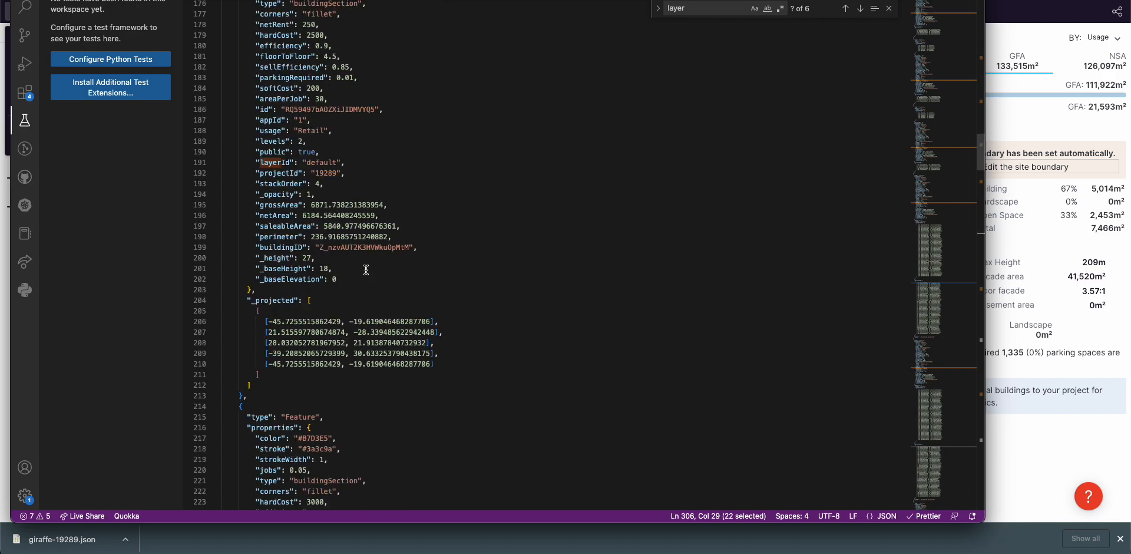
scroll(353, 280, "up", 7)
scroll(340, 237, "up", 7)
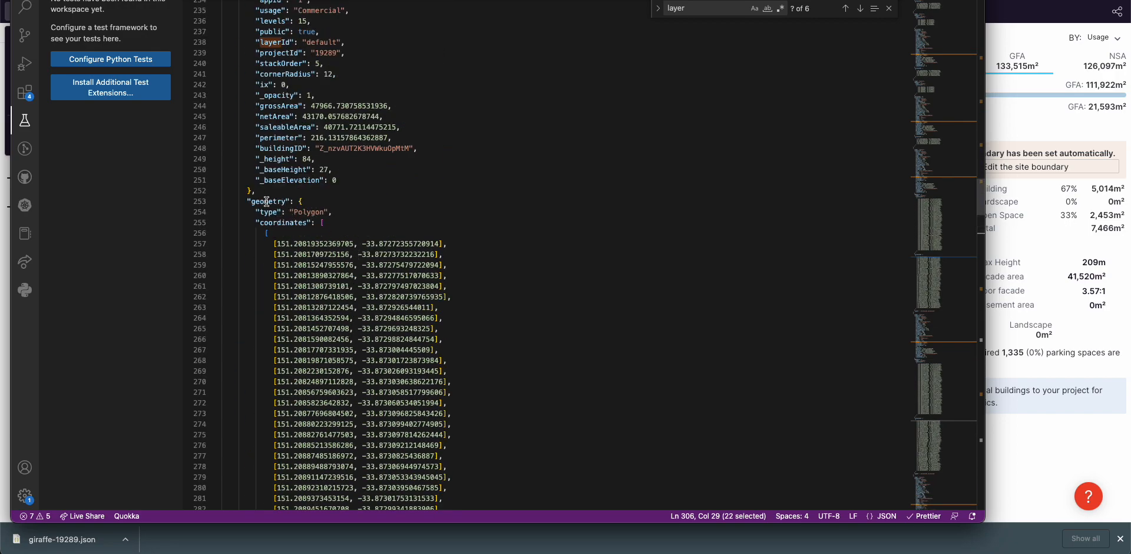
Collapse the geometry and properties blocks of the Commercial feature to isolate its _projected coordinates
scroll(266, 201, "down", 1)
left_click(214, 172)
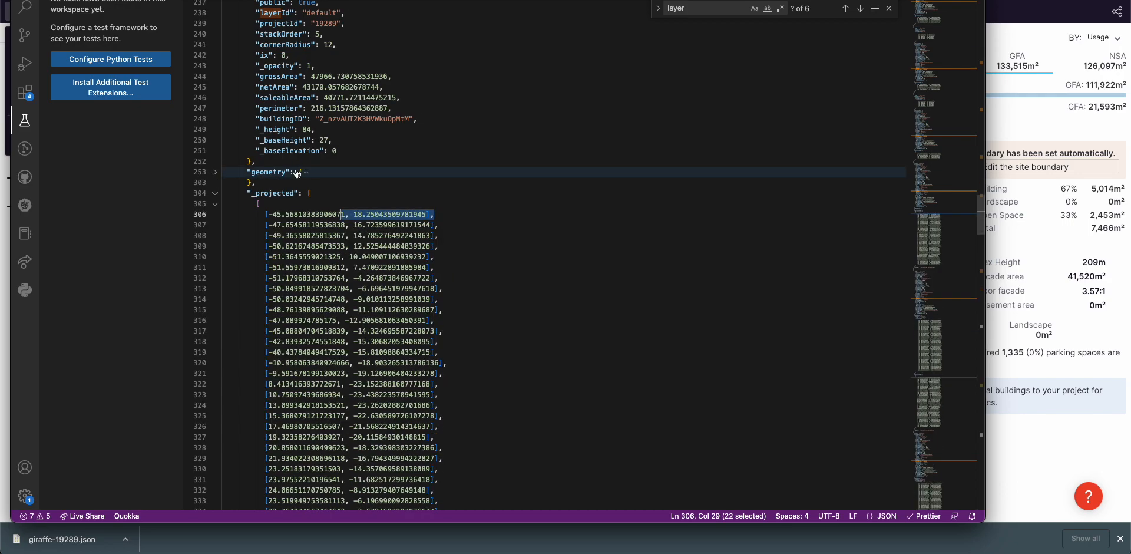
scroll(303, 196, "up", 10)
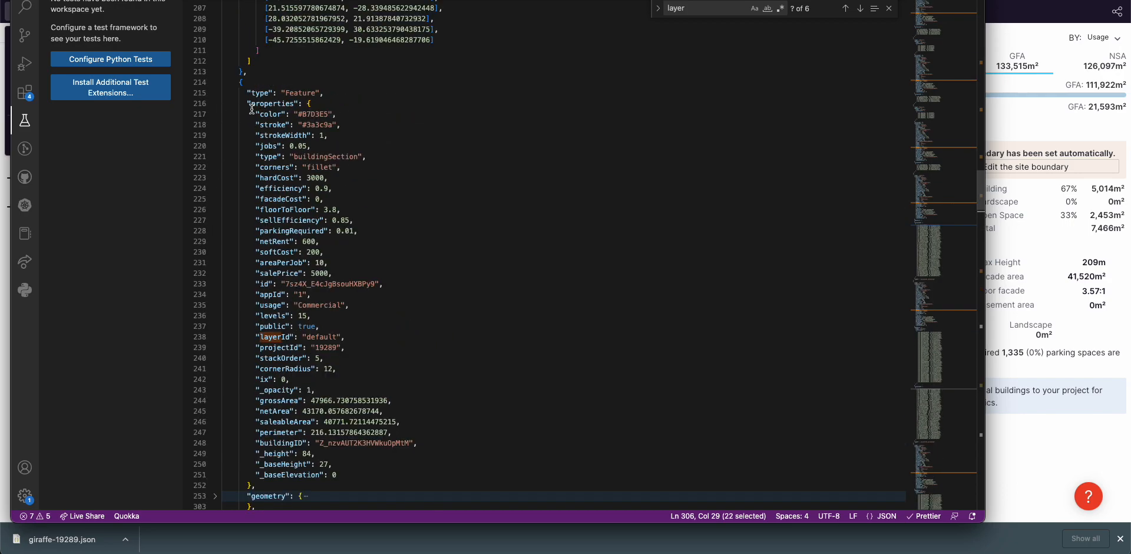
left_click(215, 104)
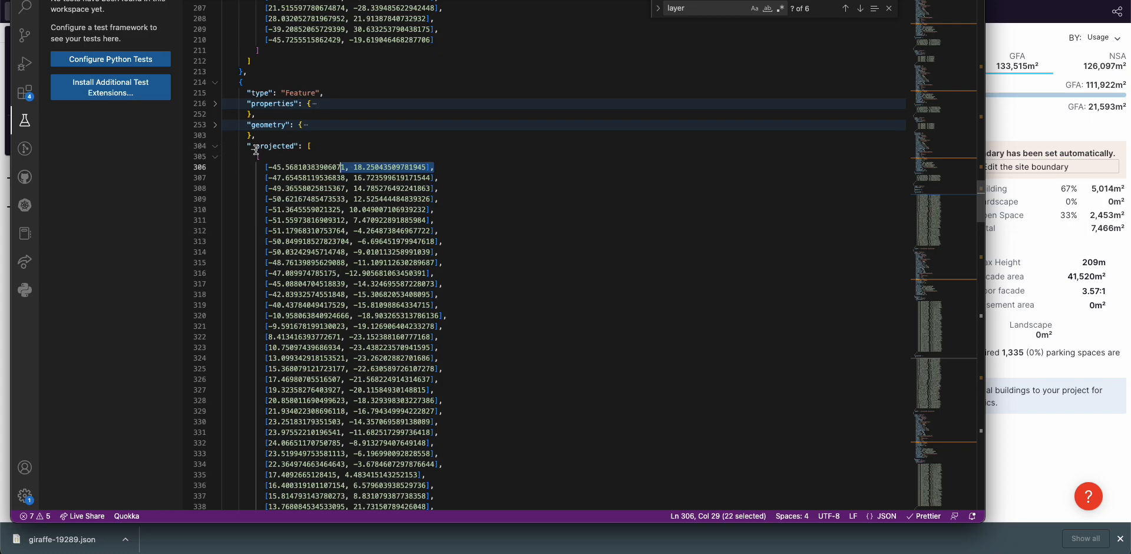
Switch to Rhino and run the Python script giraffeRhinoImport.py from the Desktop
key("super+Tab")
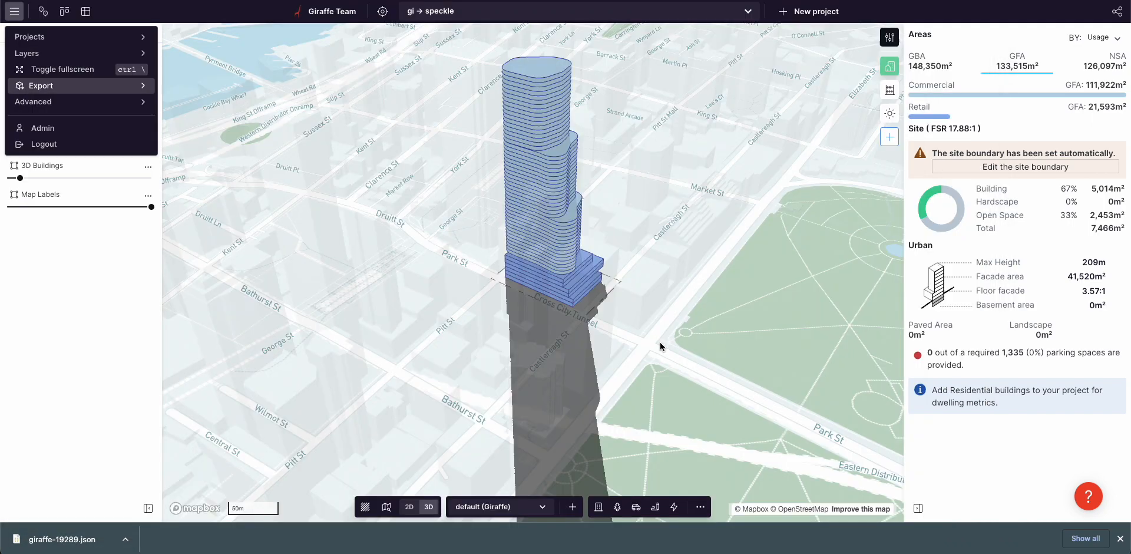
key("super+Tab")
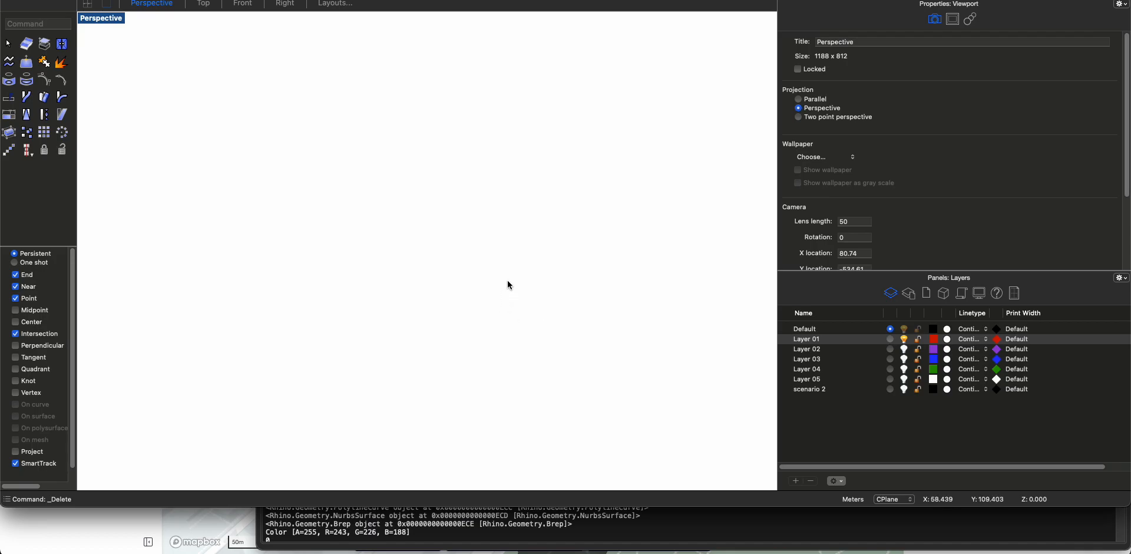
left_click(424, 0)
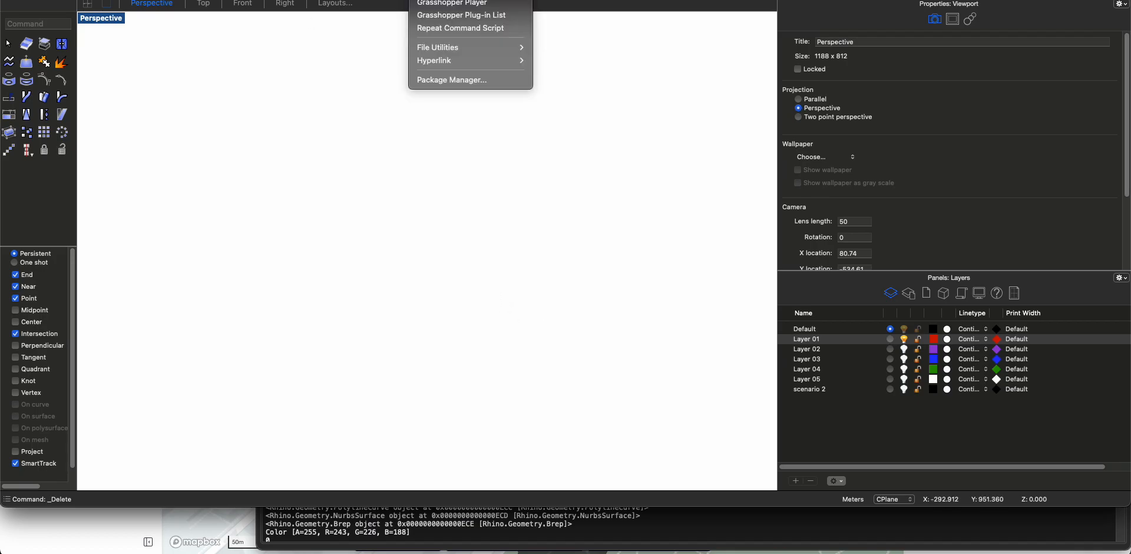
left_click(554, 0)
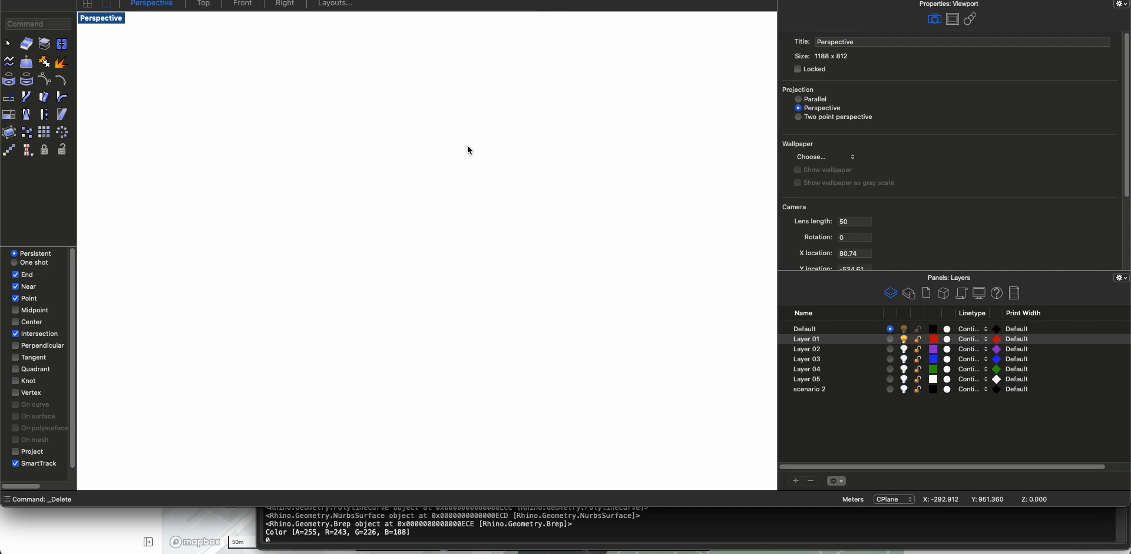
left_click(443, 125)
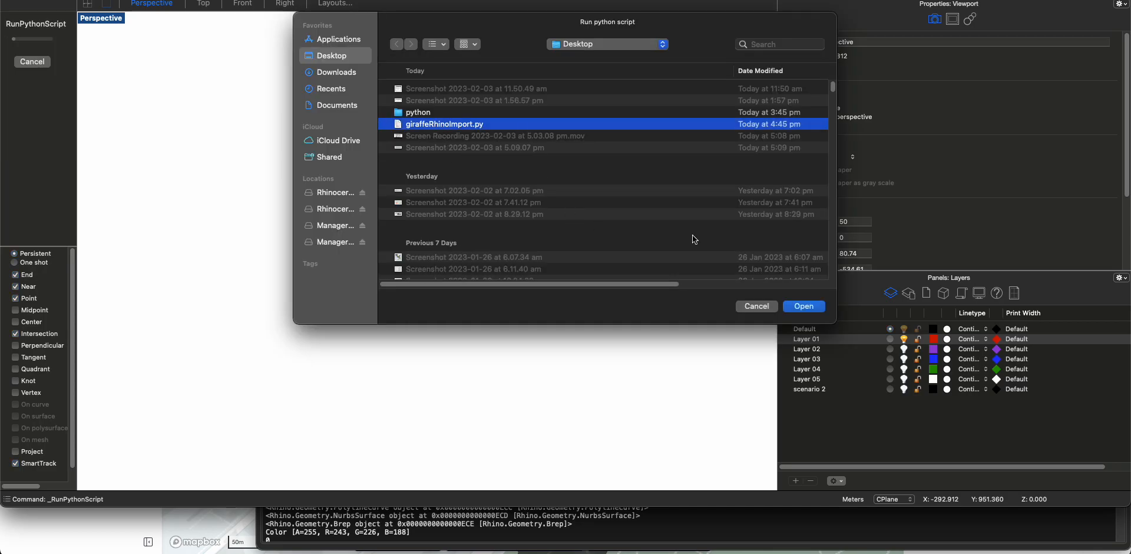
left_click(805, 307)
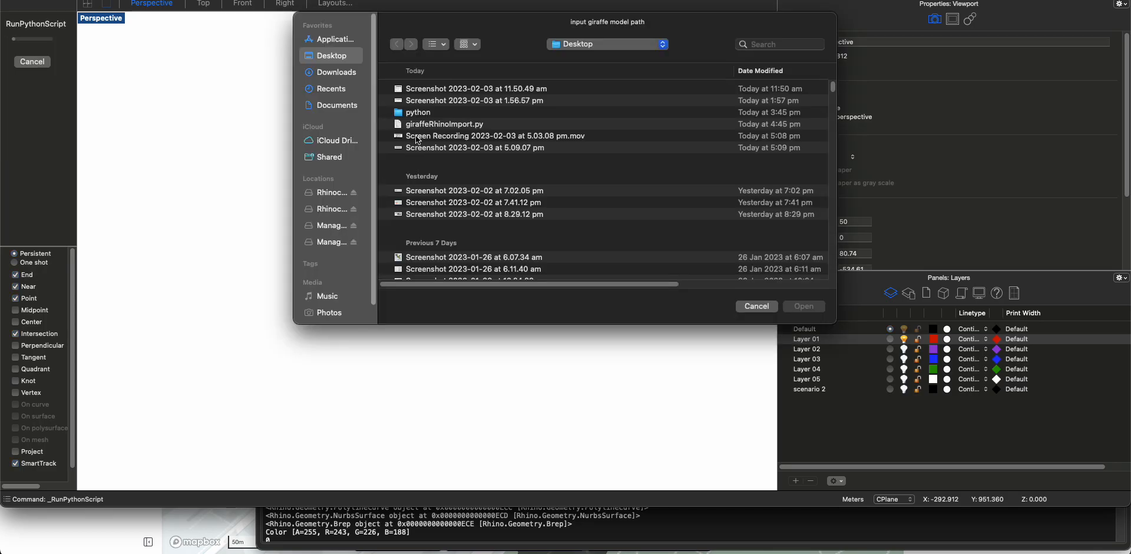
Choose giraffe-19289.json in Downloads as the script's input model and import it
left_click(335, 72)
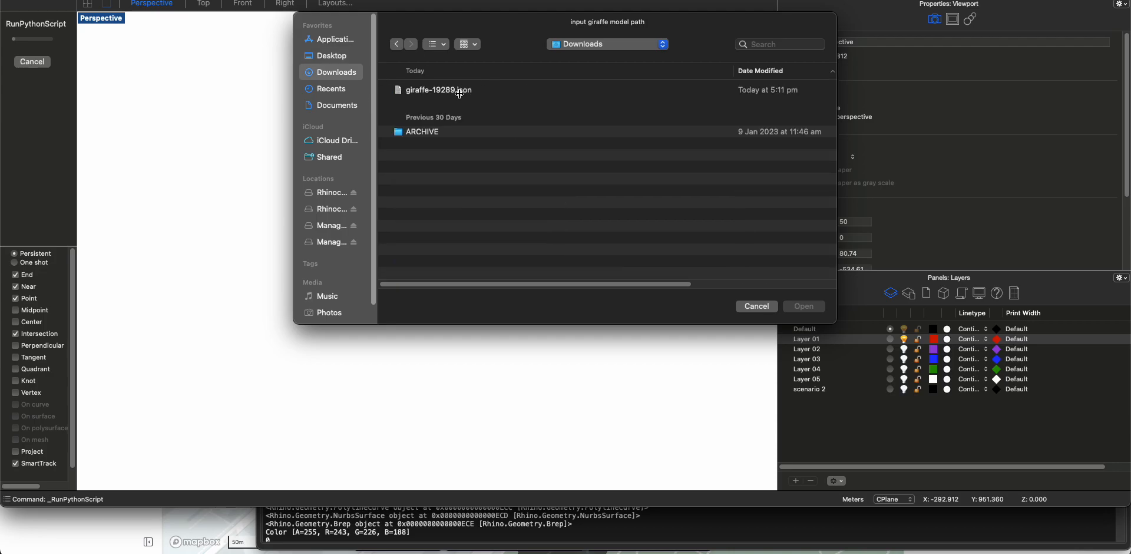
left_click(460, 93)
left_click(805, 307)
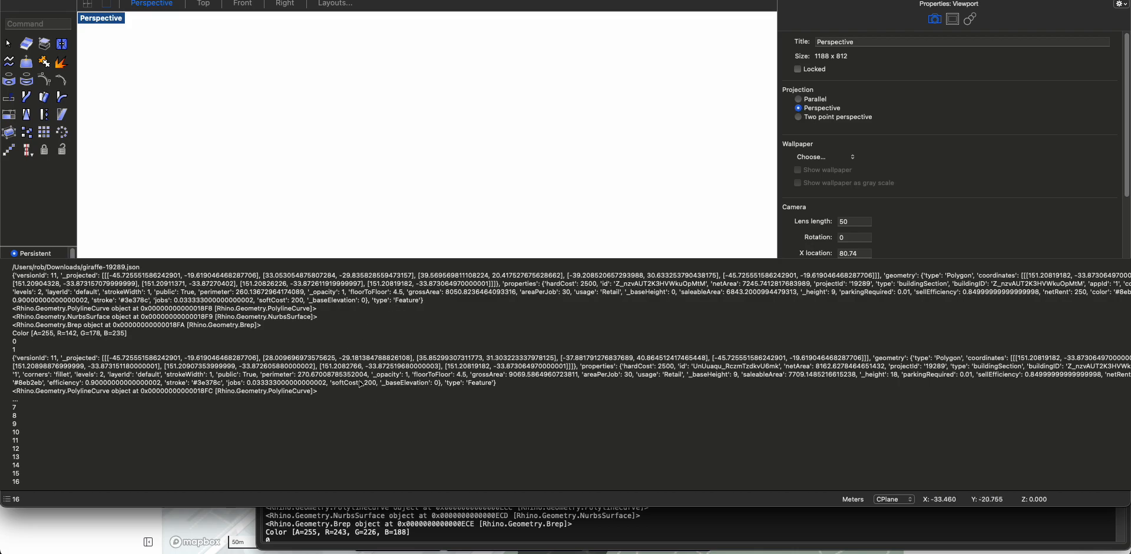
Set the Perspective viewport showing the imported tower to Shaded display mode
scroll(455, 206, "down", 5)
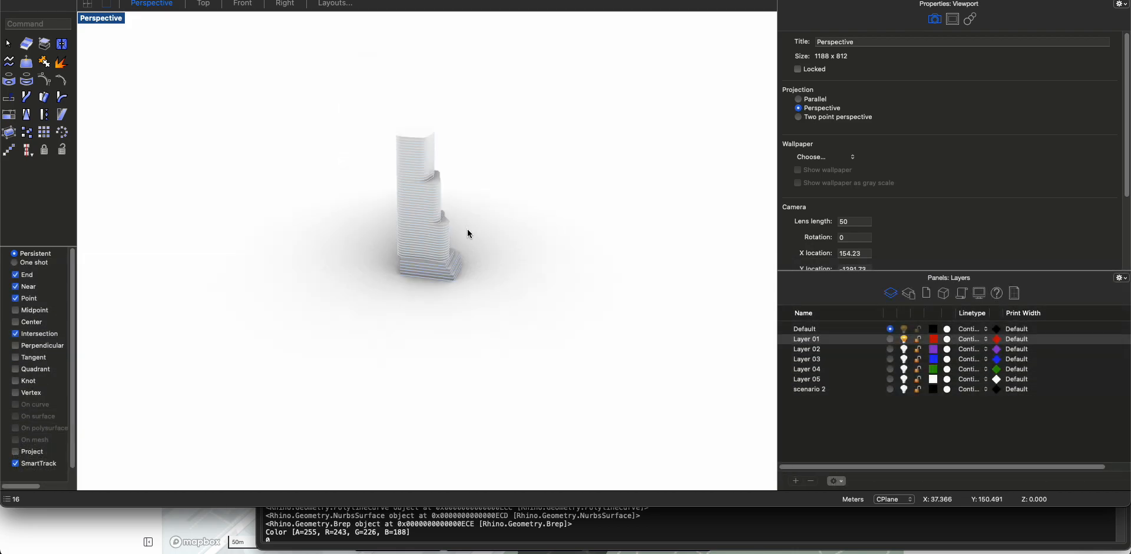
right_click_drag(397, 275, 320, 253)
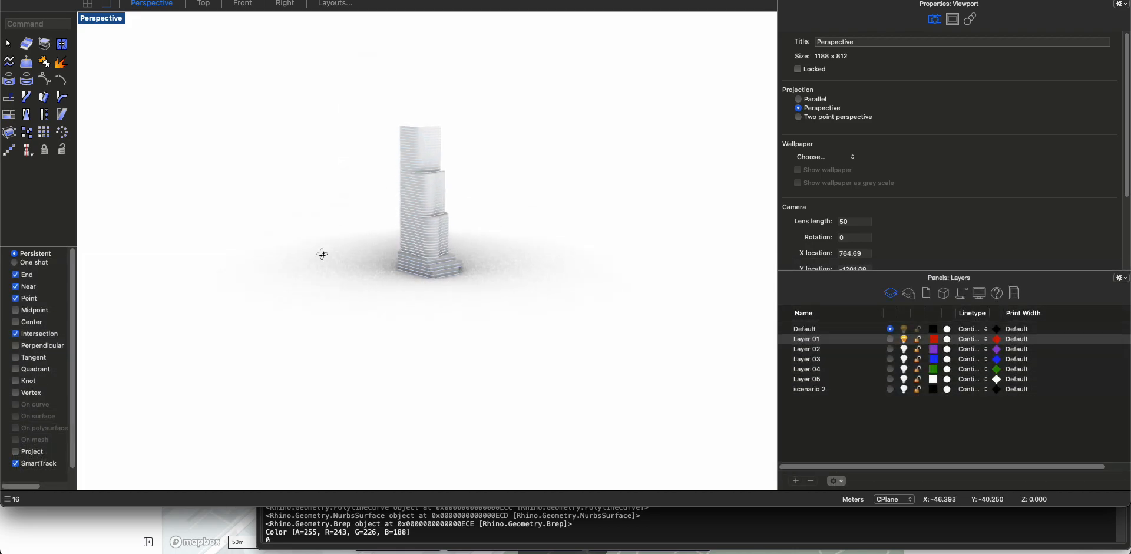
scroll(465, 207, "up", 5)
right_click_drag(443, 224, 424, 235)
right_click(165, 199)
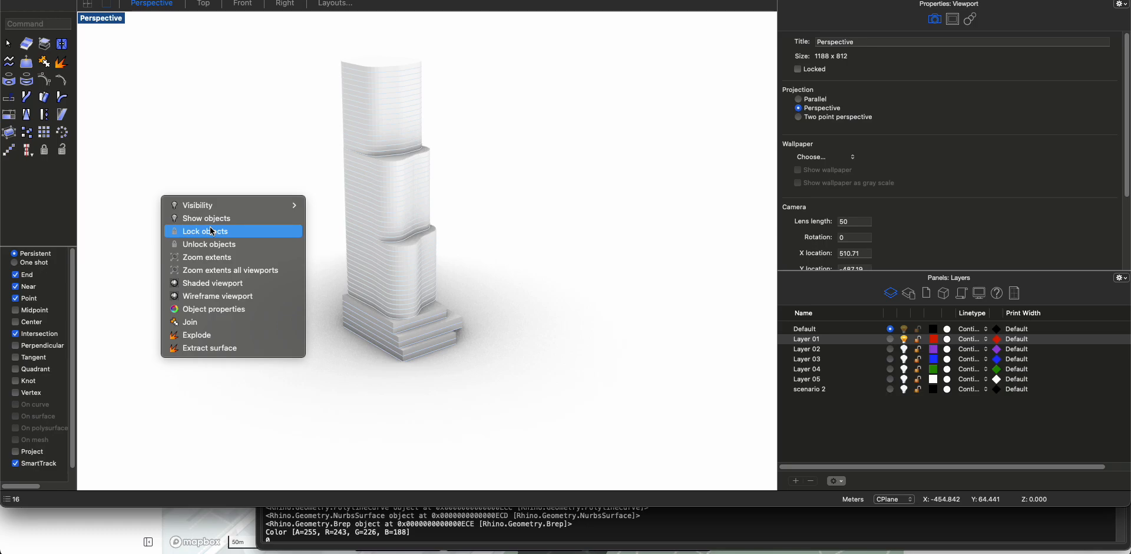
left_click(219, 283)
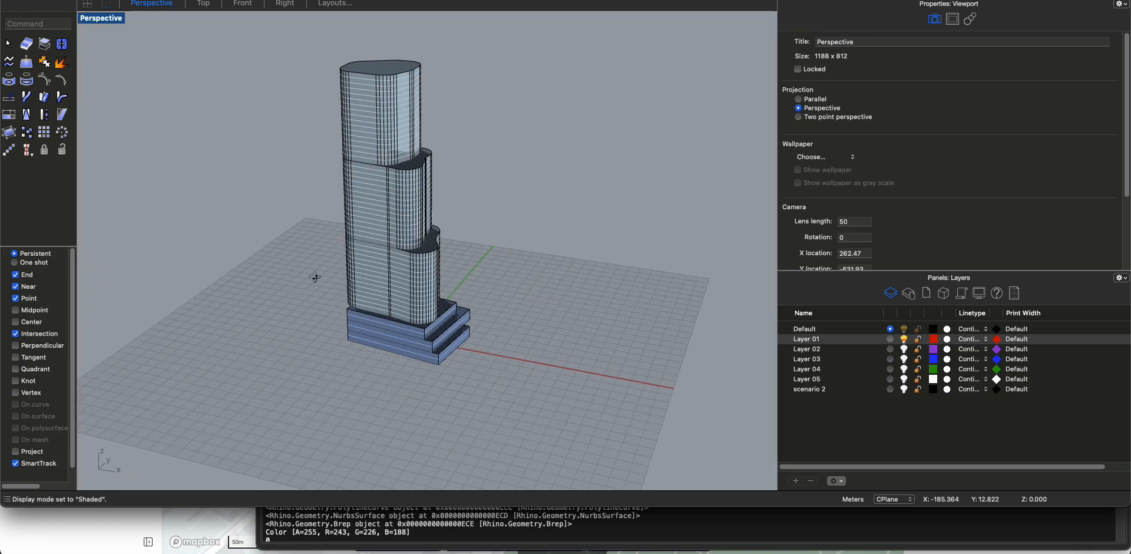
Select the tower's middle block to check its object properties, and deselect it
scroll(315, 277, "up", 4)
left_click(380, 192)
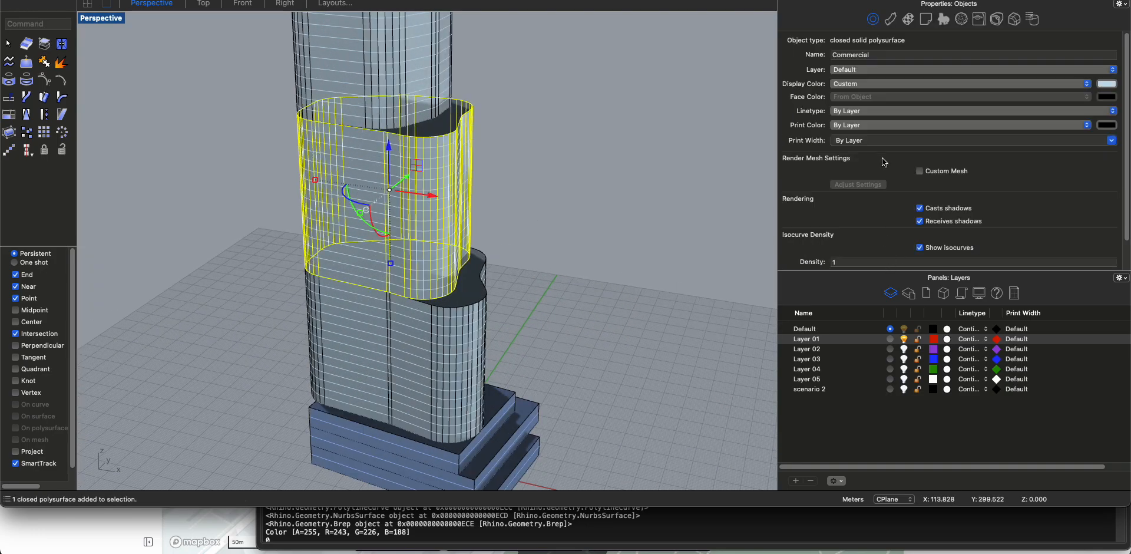
left_click(633, 251)
scroll(634, 254, "down", 2)
scroll(634, 250, "down", 3)
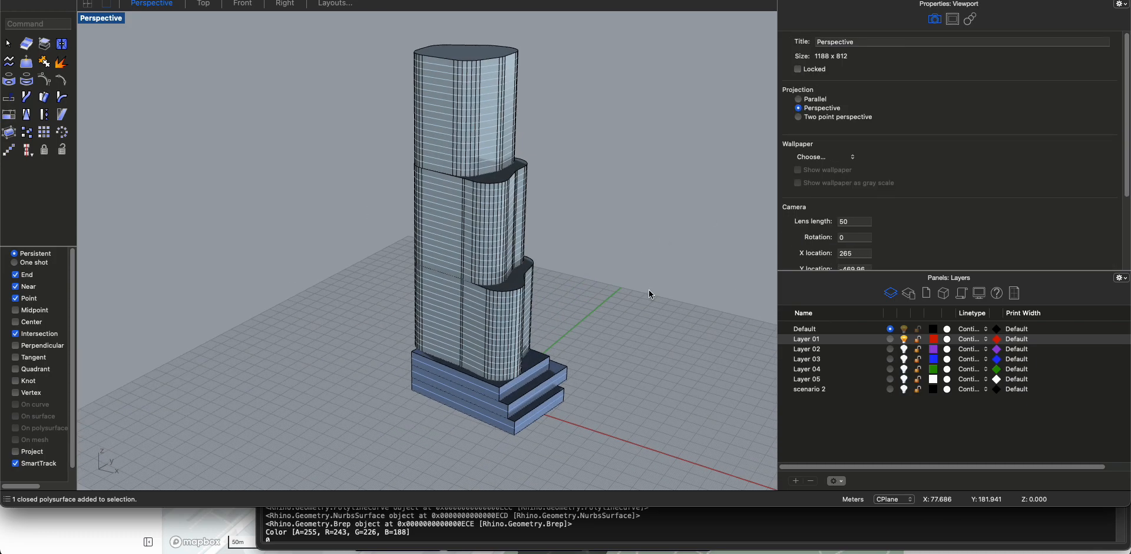
Make Layer 01 the current layer, and switch the Default layer off and back on
left_click(906, 340)
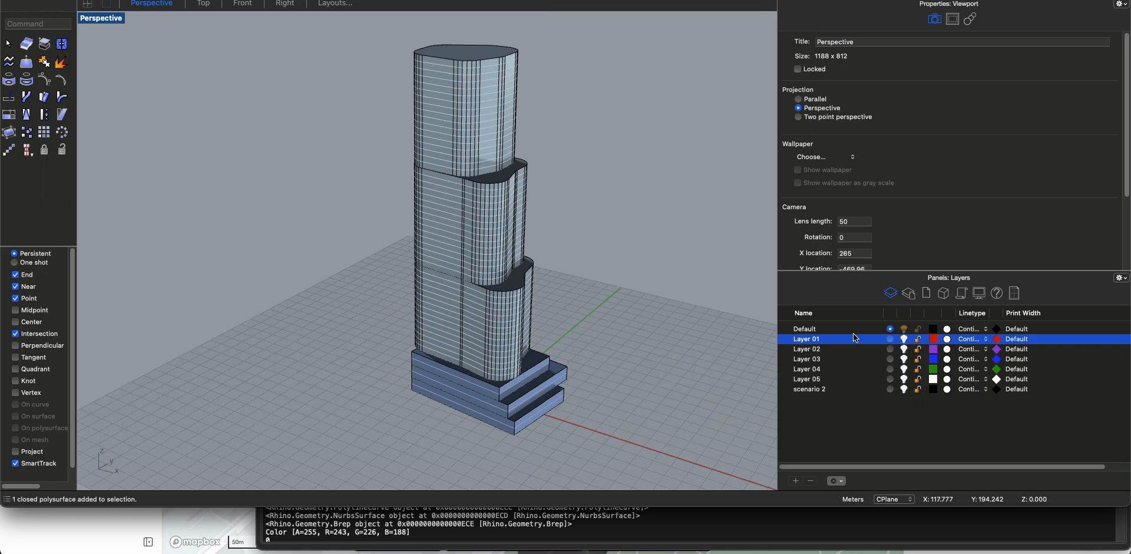
left_click(890, 339)
left_click(904, 329)
left_click(903, 329)
Run the Speckle command to launch the connector for the imported tower model
right_click_drag(709, 315, 446, 354)
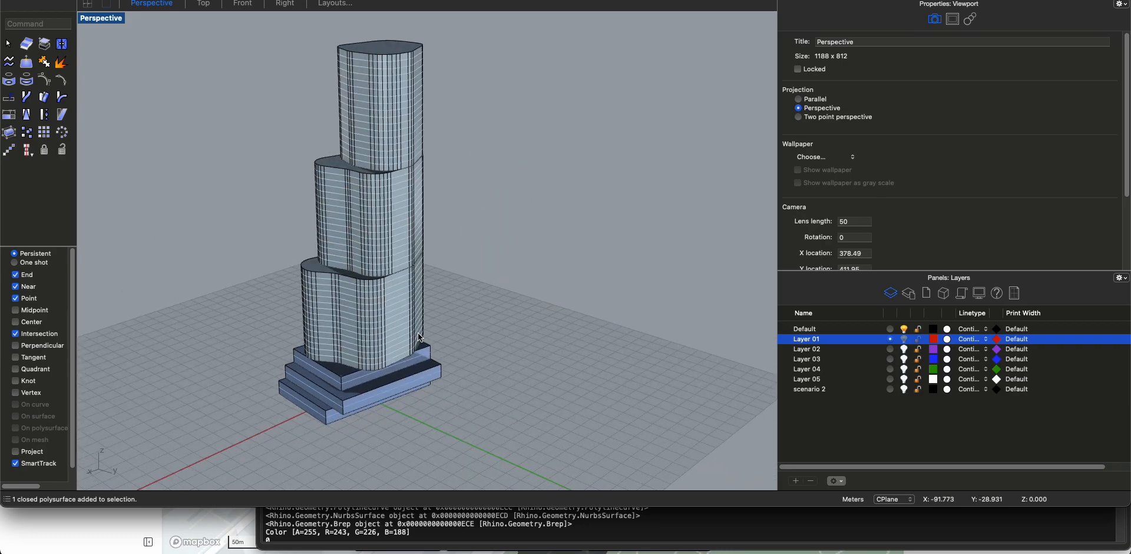
scroll(419, 334, "down", 3)
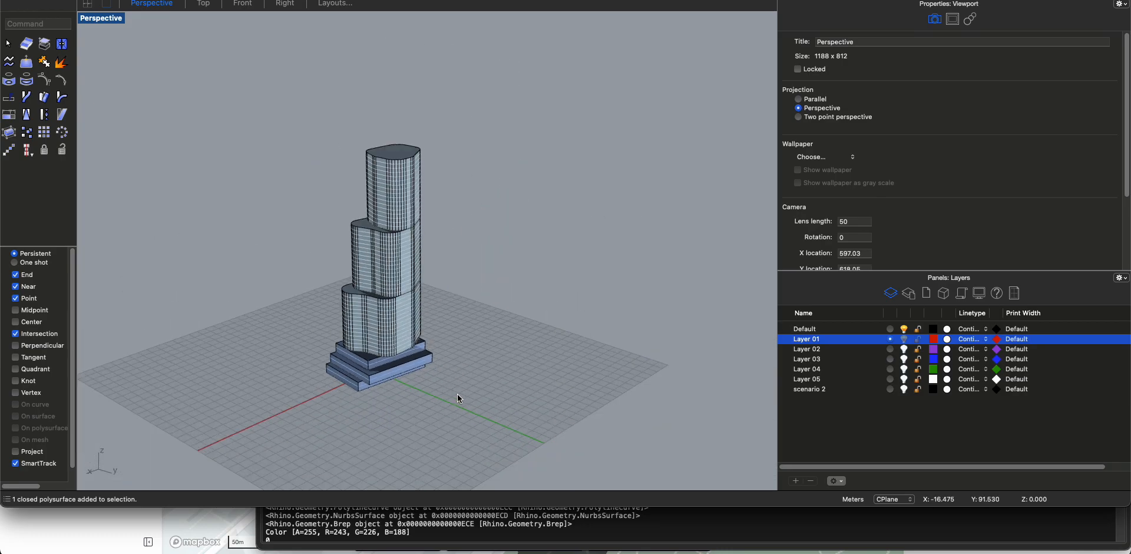
right_click_drag(426, 392, 536, 387)
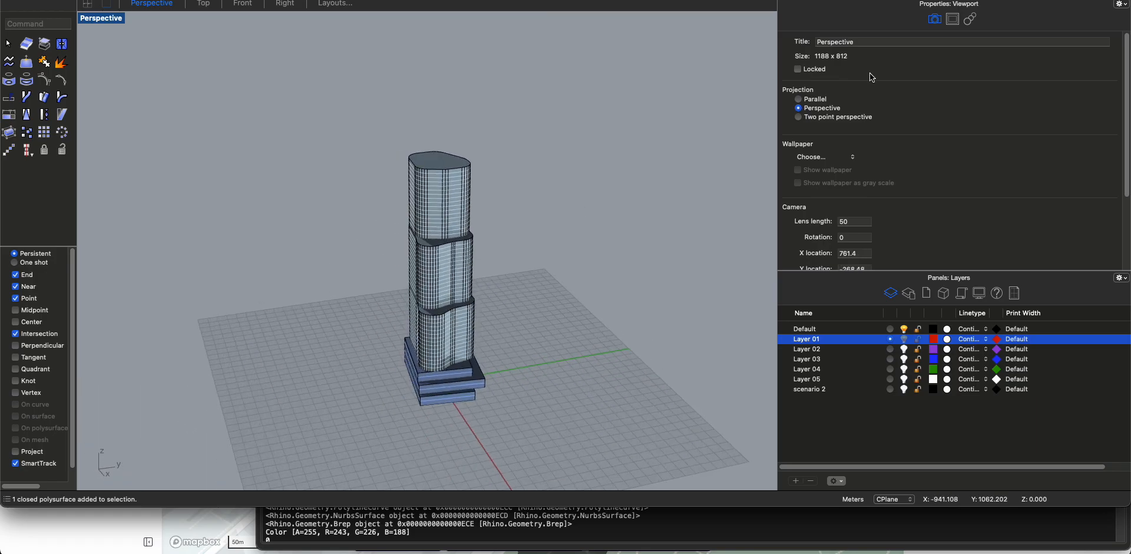
type("S")
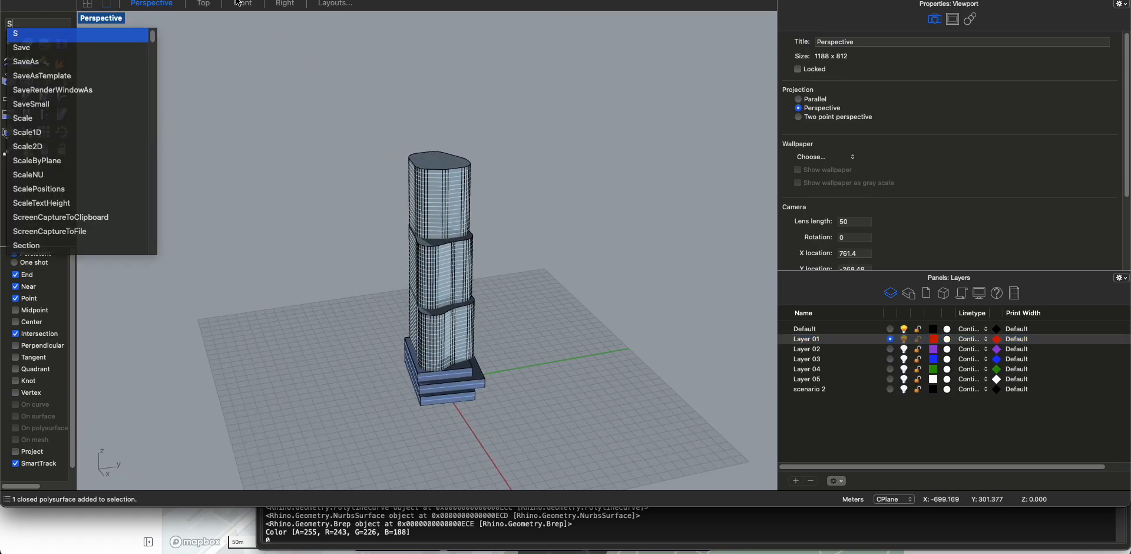
type("peckle")
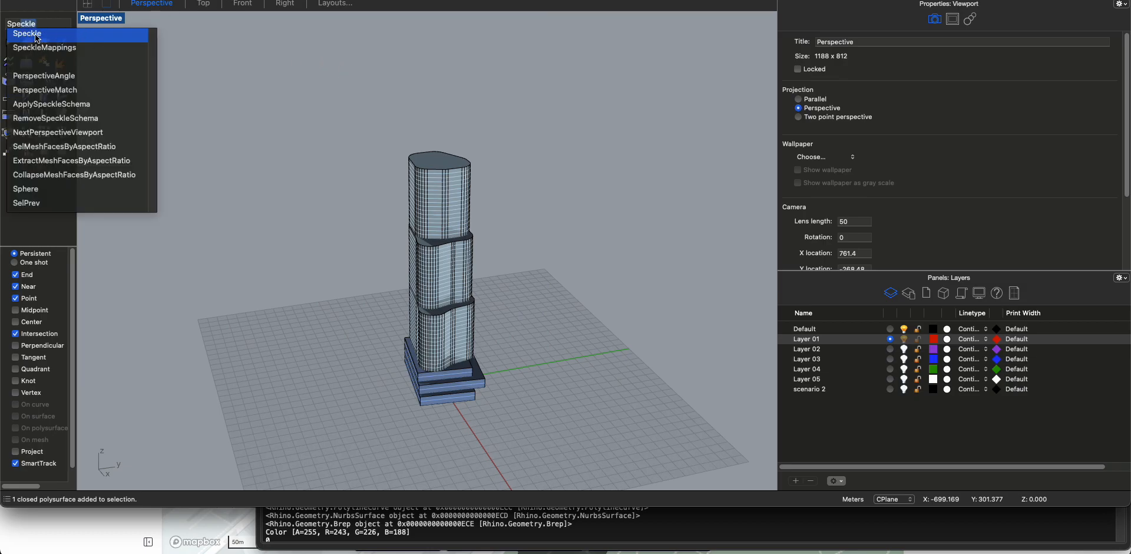
left_click(63, 35)
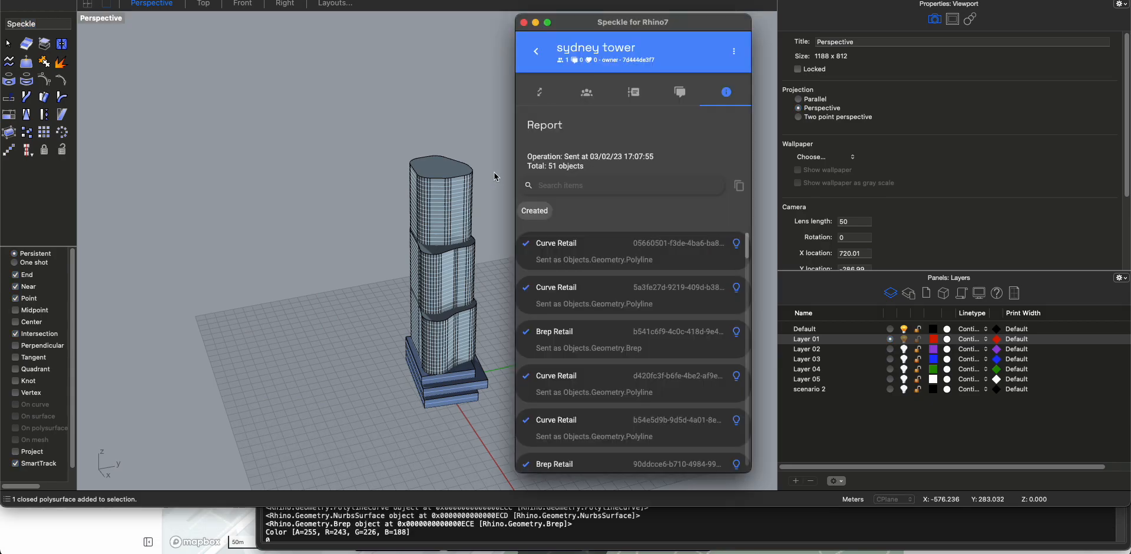
Leave the existing sydney tower stream and create a new stream named "sydney tower 2"
left_click(536, 51)
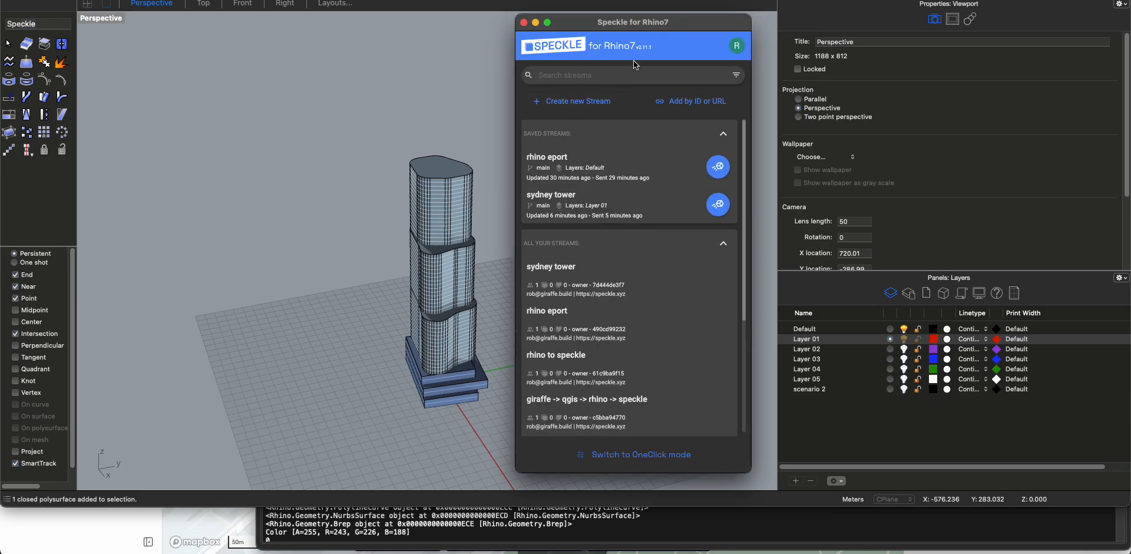
left_click(594, 101)
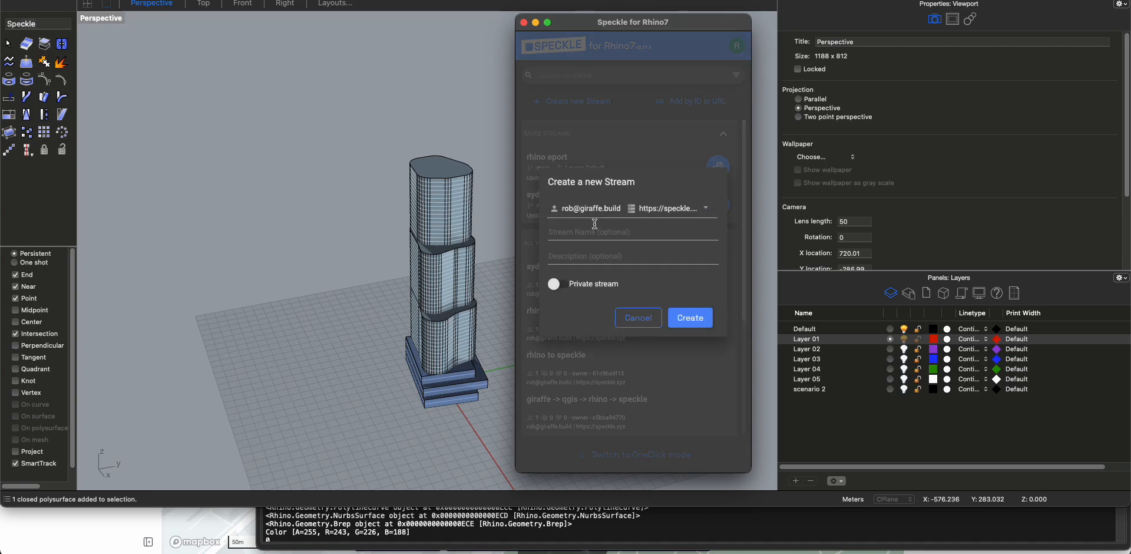
type("sydney tower 2")
left_click(690, 317)
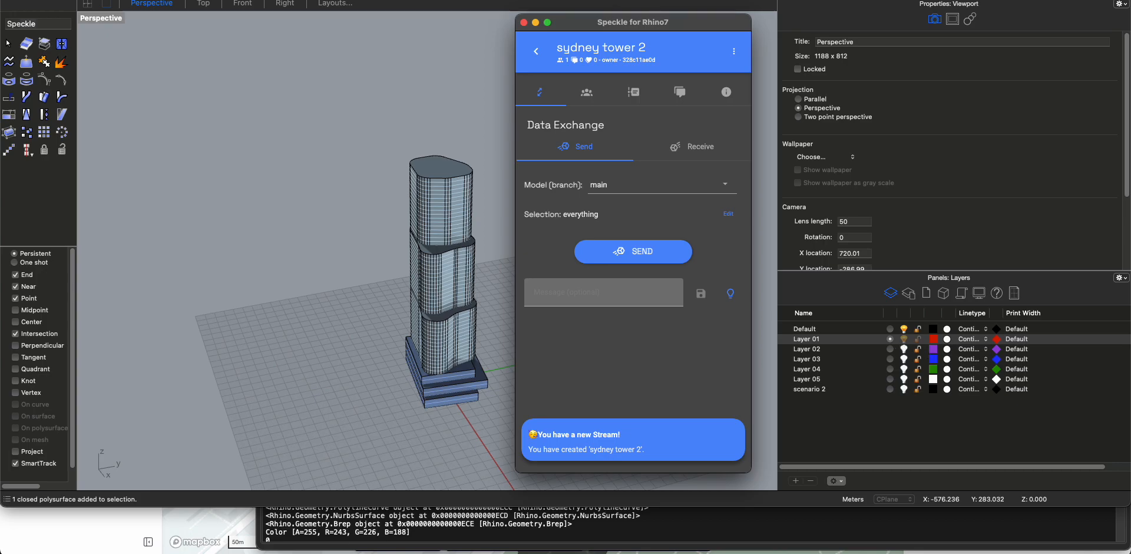
left_click(890, 339)
left_click(904, 339)
left_click(904, 339)
right_click(640, 328)
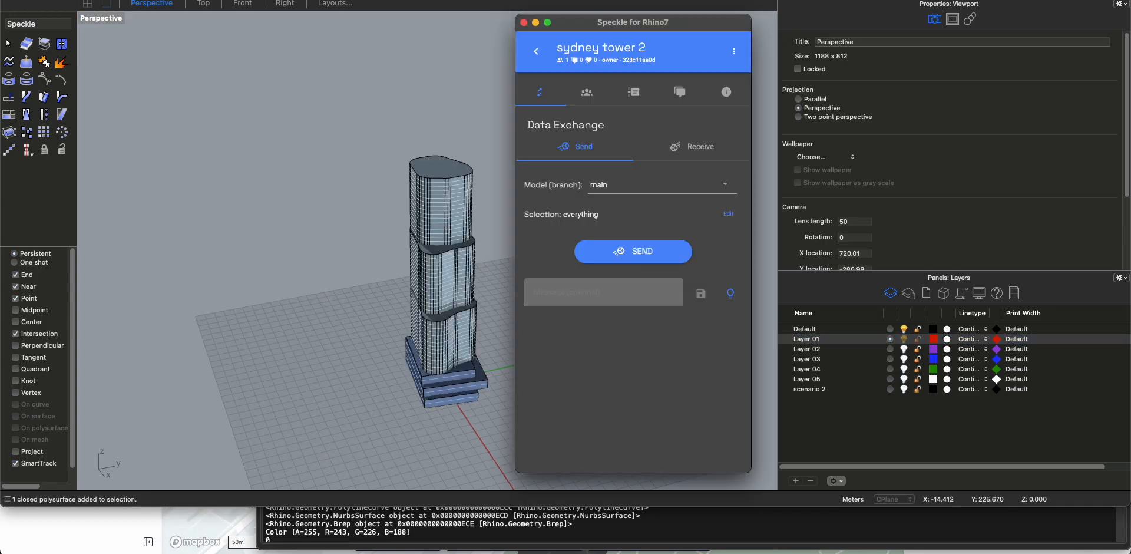
Limit the stream's selection by Layers to the Default layer and send it to the main branch
left_click(609, 214)
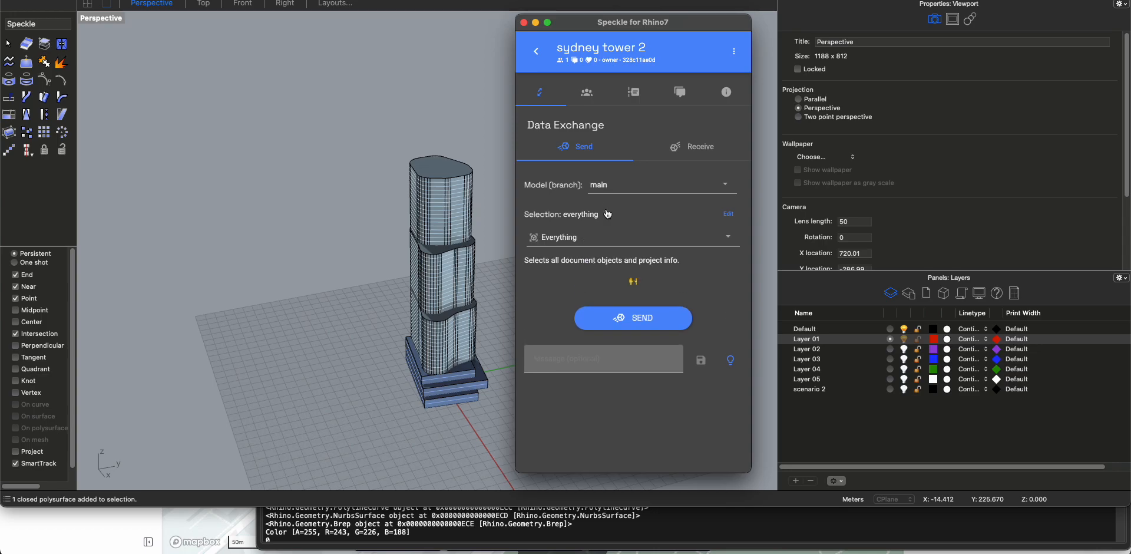
left_click(584, 238)
left_click(571, 274)
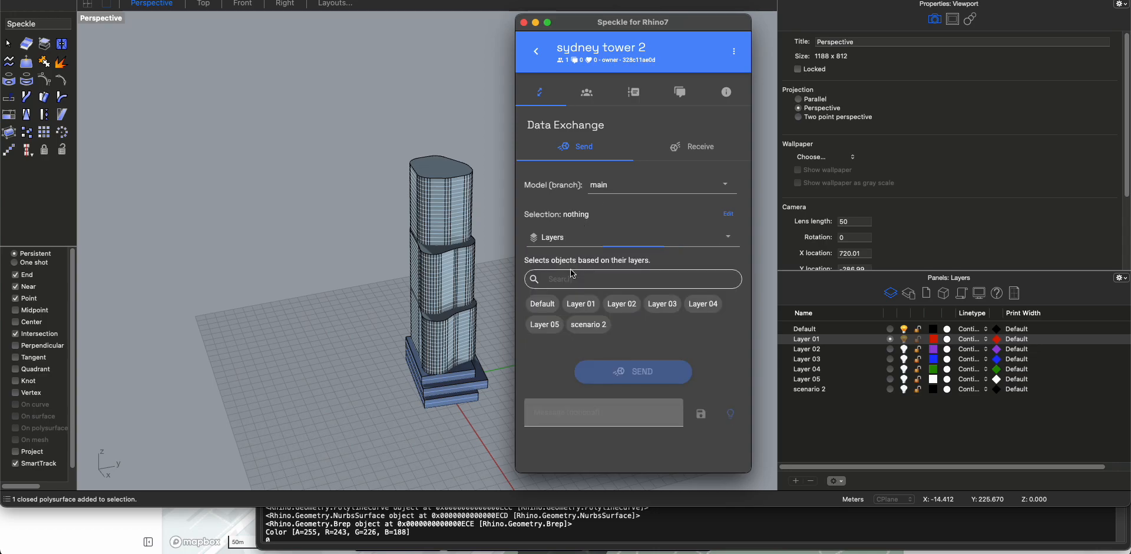
left_click(542, 303)
left_click(627, 370)
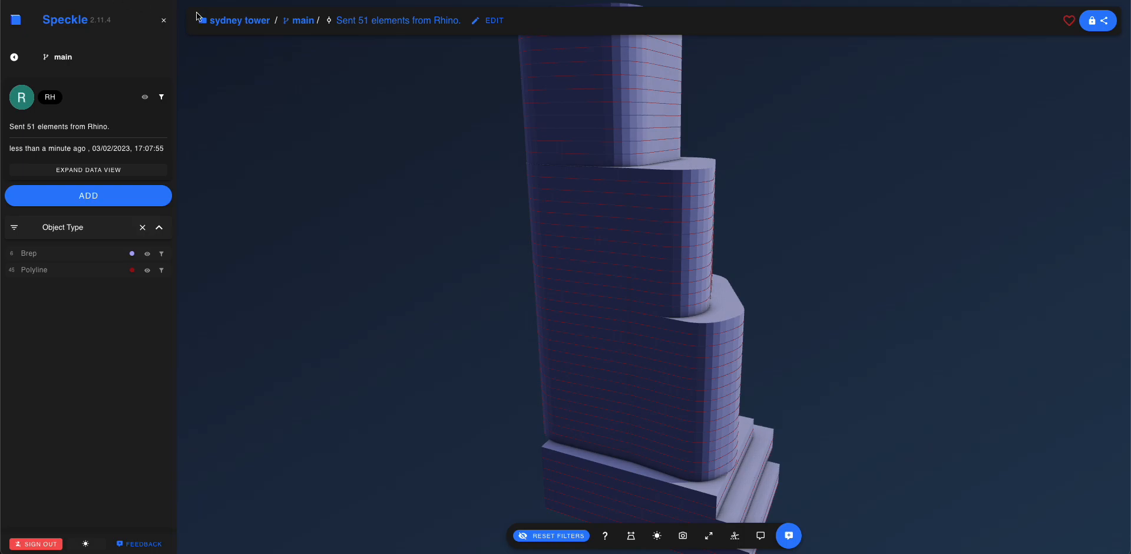
On the Speckle website, find the sydney tower 2 stream among all streams and open its latest commit
left_click(59, 27)
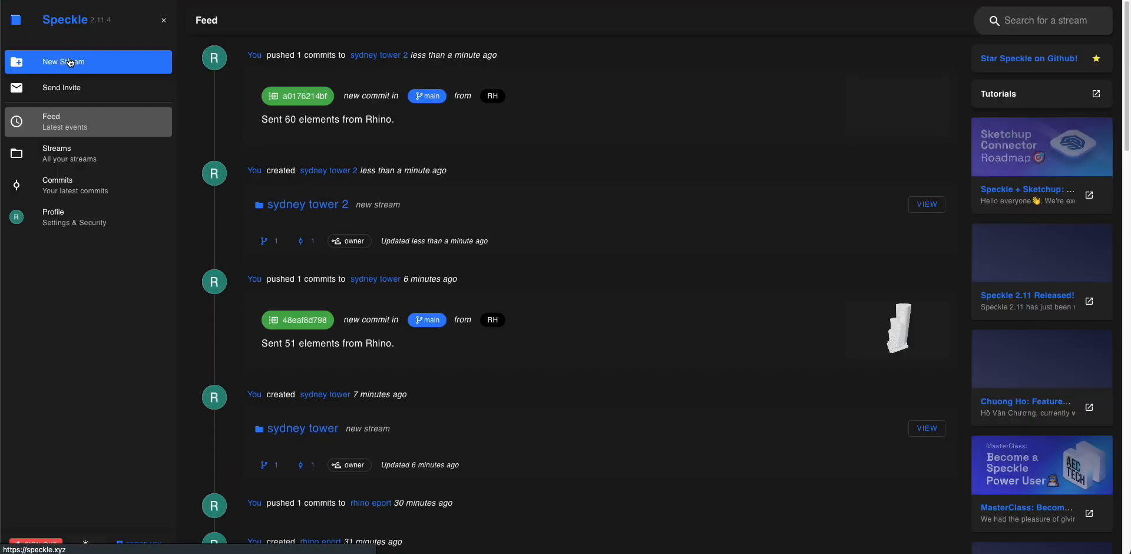
left_click(127, 146)
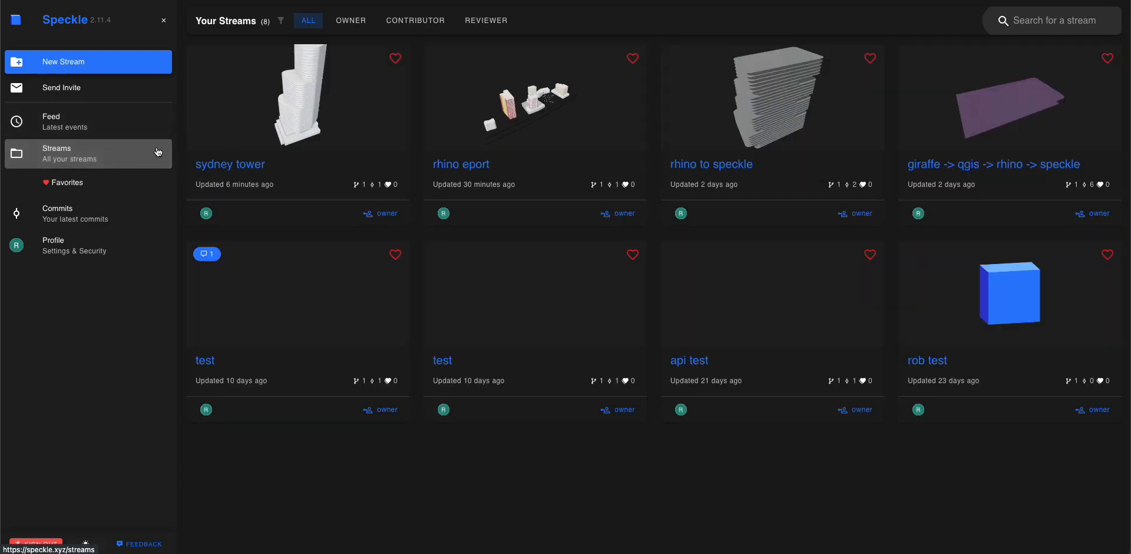
left_click(198, 182)
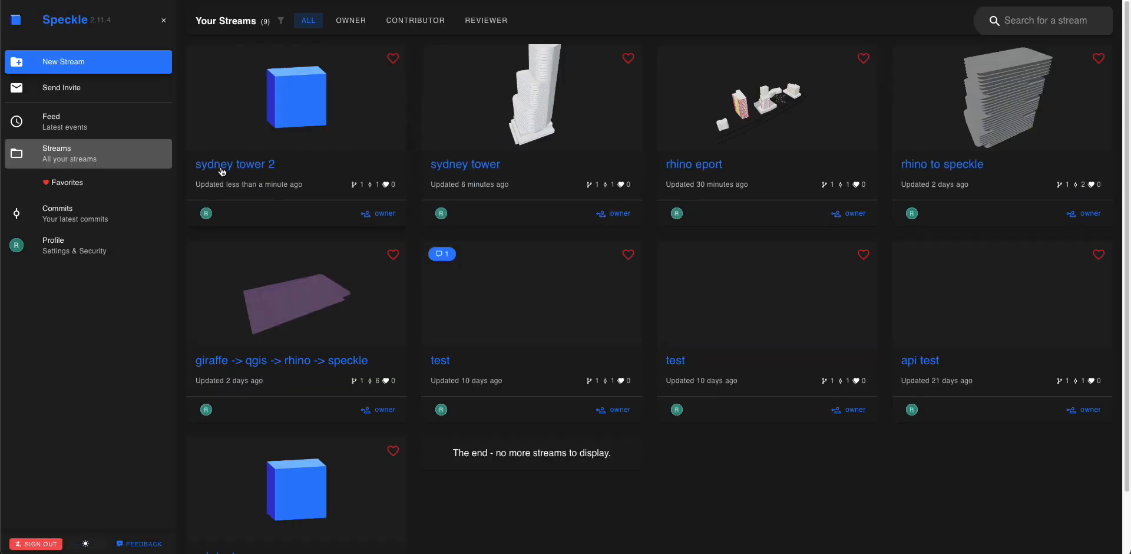
left_click(221, 167)
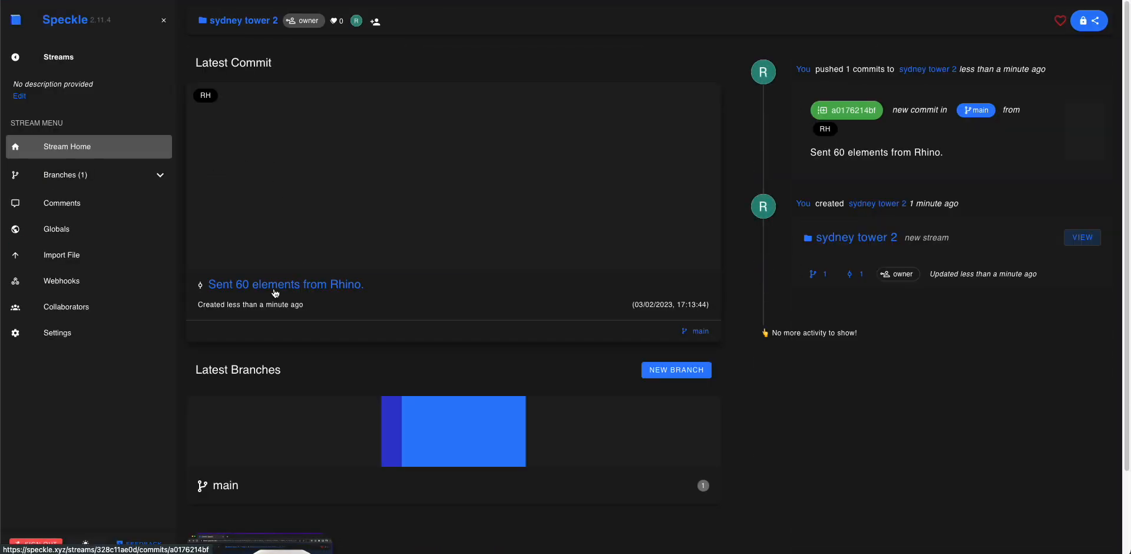
left_click(272, 290)
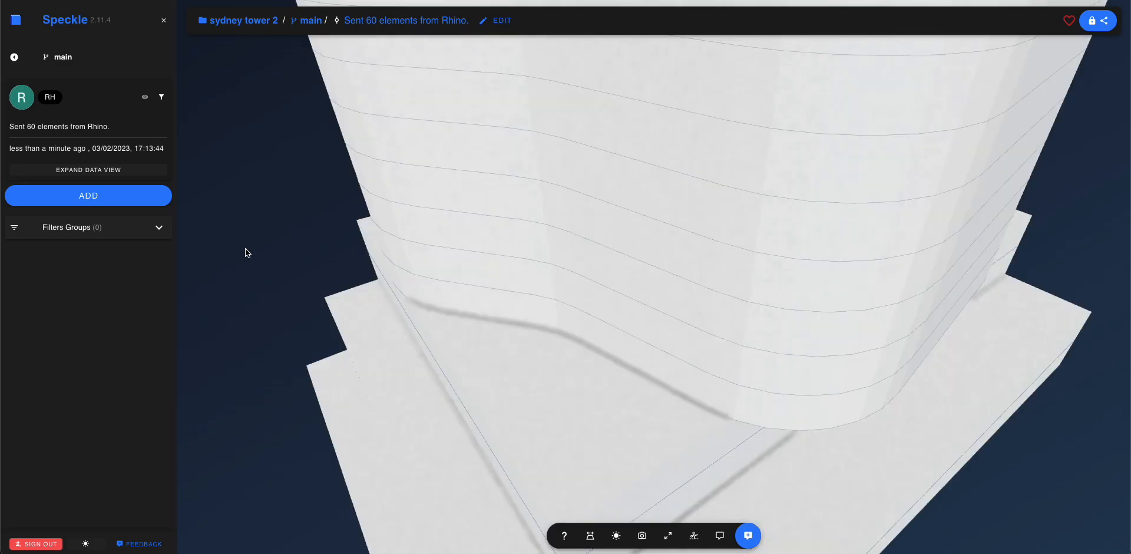
Filter the commit's model by Object Type and hide the Brep objects
left_click_drag(543, 314, 359, 281)
left_click(71, 234)
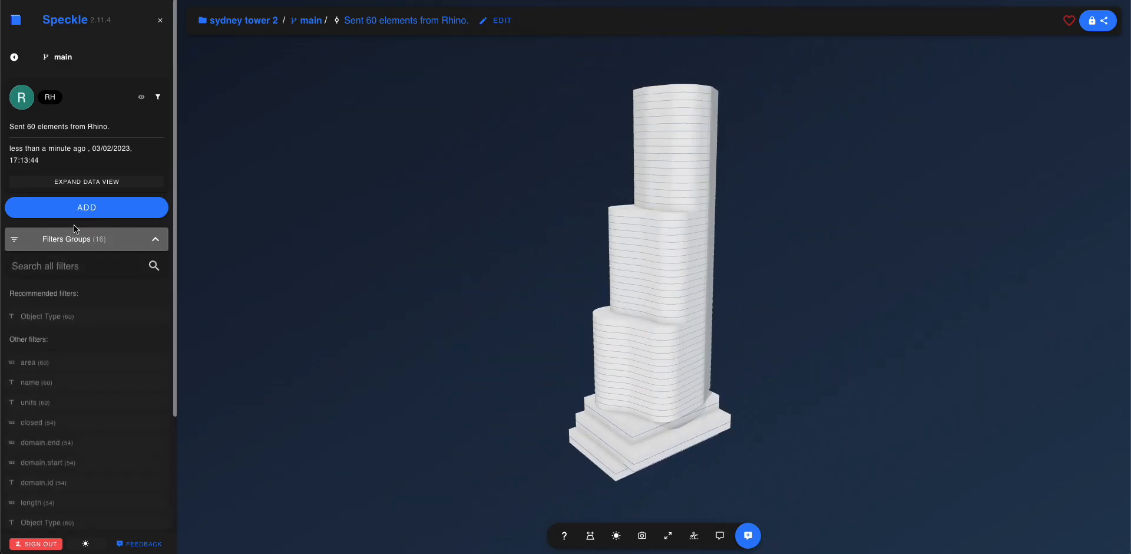
left_click(81, 318)
left_click(147, 254)
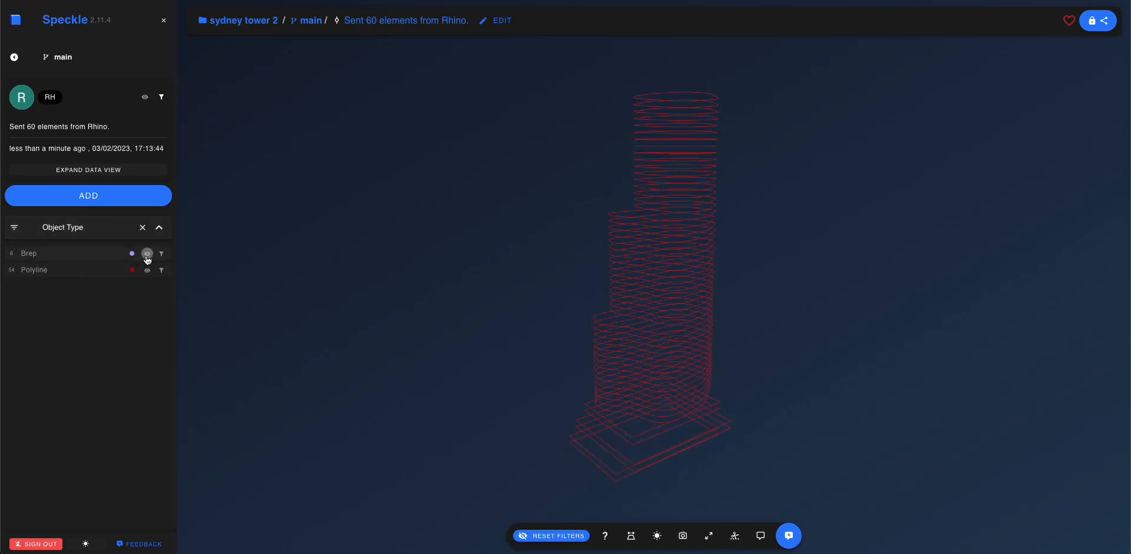
Examine the floor outlines of the tower by selecting several polylines at different heights, and clear the selection
left_click_drag(486, 323, 383, 320)
left_click_drag(856, 380, 630, 290)
left_click(639, 133)
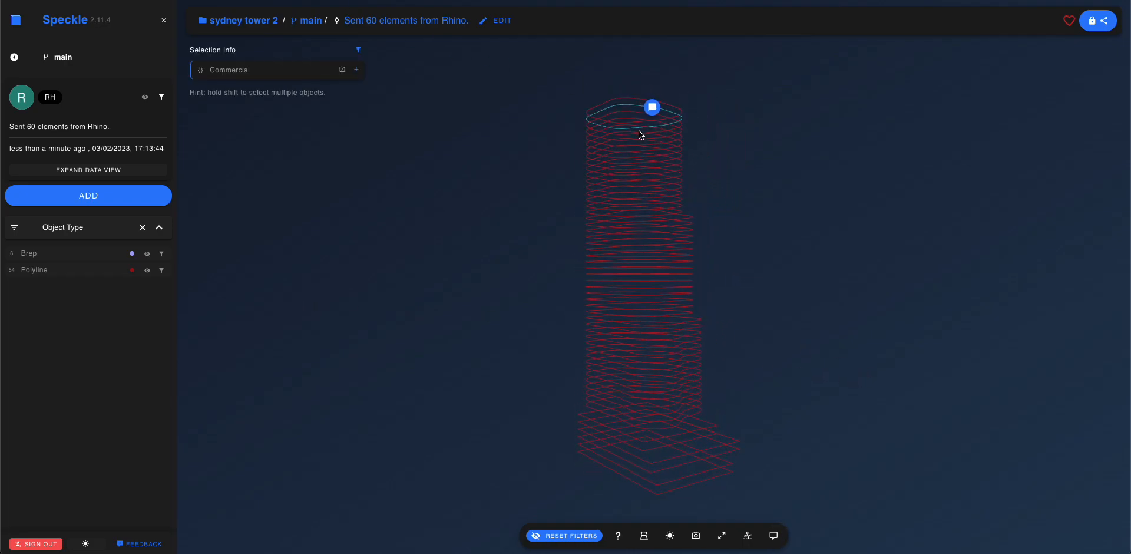
left_click(659, 277)
left_click(666, 329)
left_click(427, 297)
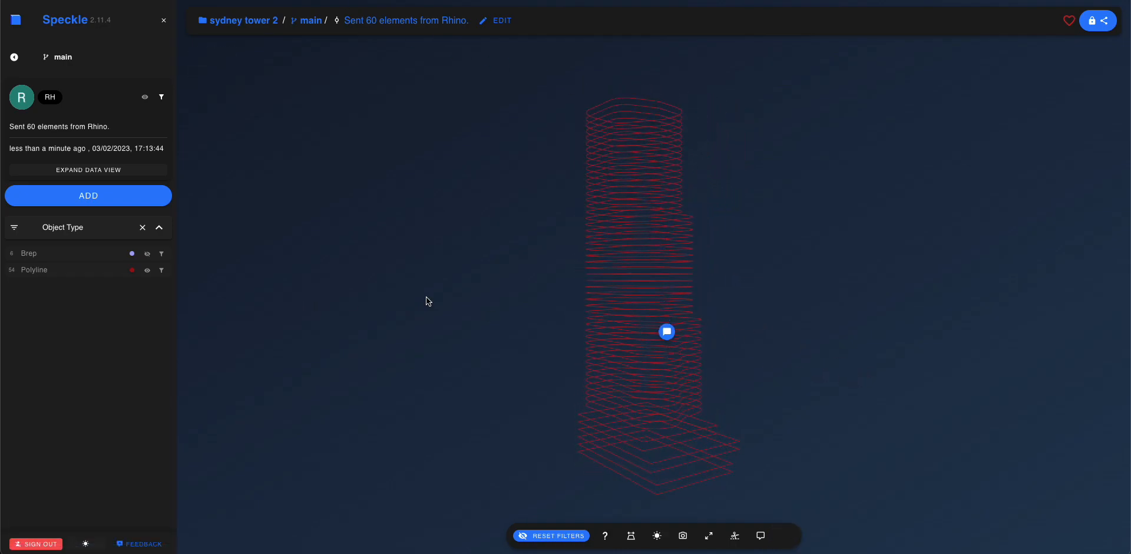
Hide the Polyline objects and show the Brep objects to inspect the tower's solid volumes alone
left_click(147, 270)
left_click(147, 253)
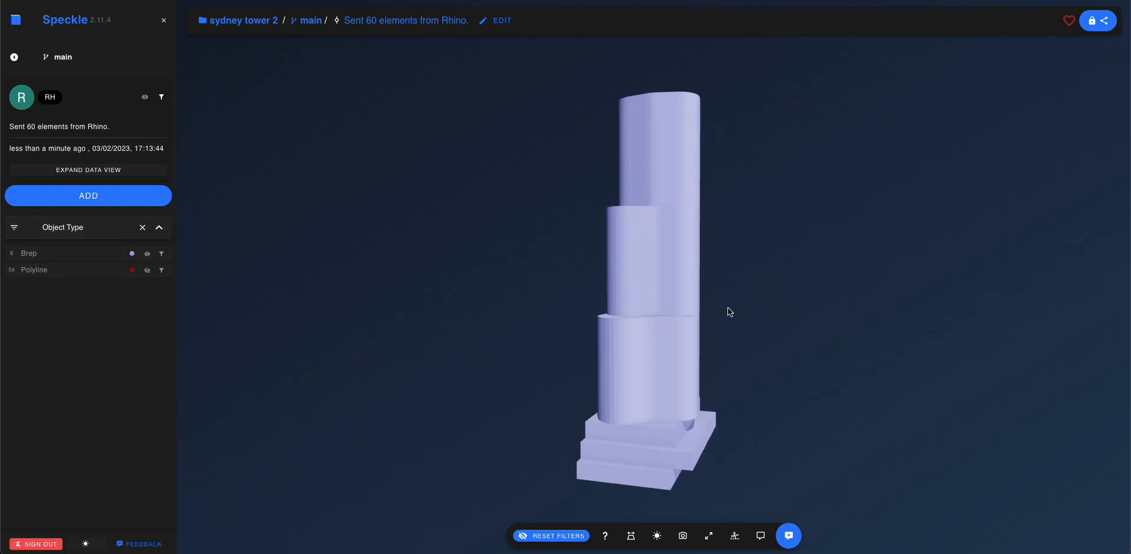
left_click_drag(726, 306, 757, 462)
scroll(912, 394, "up", 5)
scroll(913, 395, "down", 5)
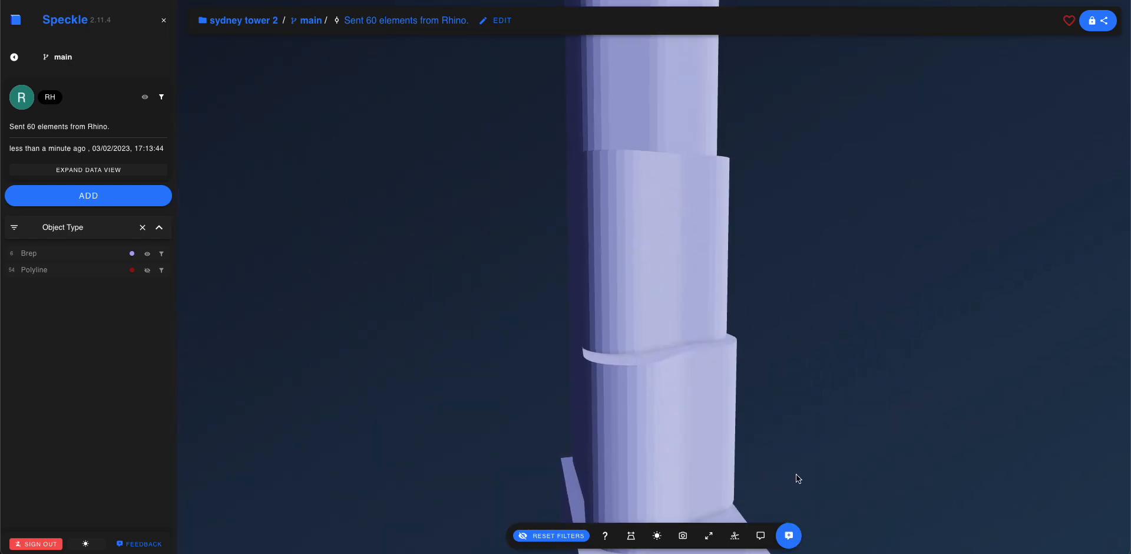
scroll(788, 417, "down", 5)
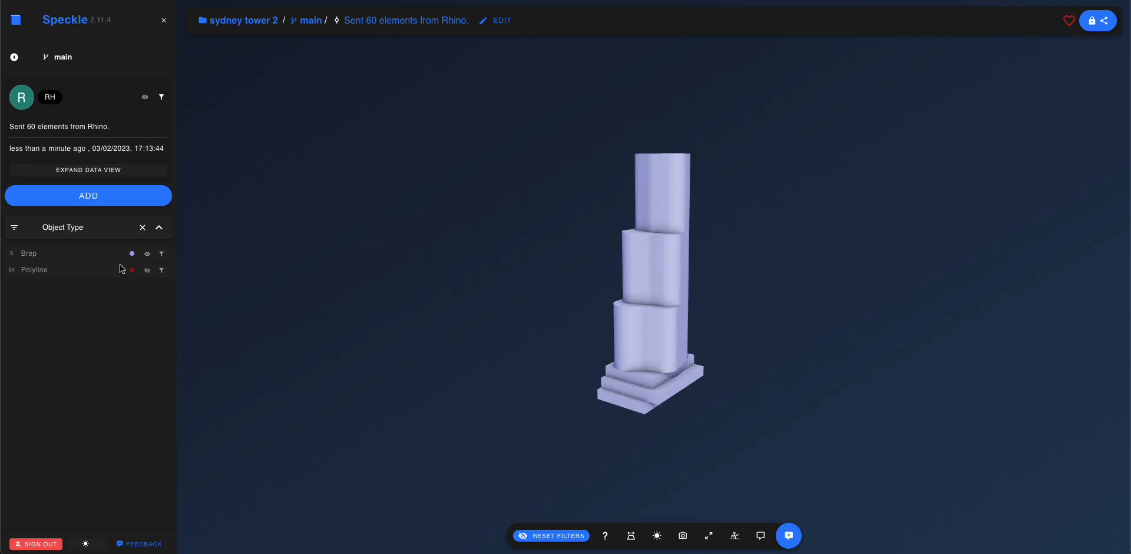
Show the Polyline objects again, switch the Brep objects off and back on, and inspect the combined tower
left_click(148, 270)
left_click(148, 255)
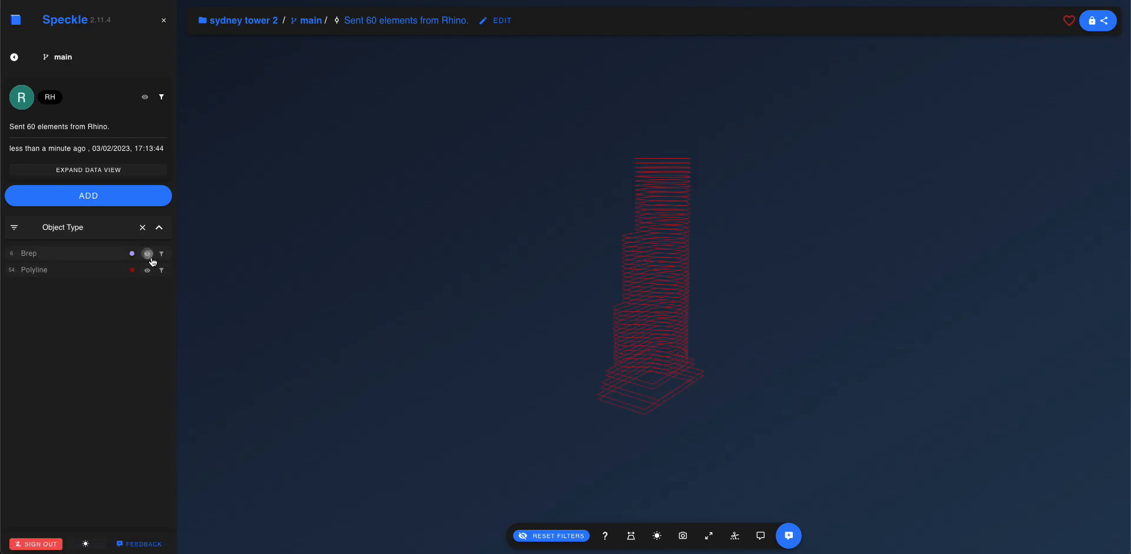
left_click(149, 255)
scroll(693, 403, "up", 5)
left_click_drag(424, 415, 618, 355)
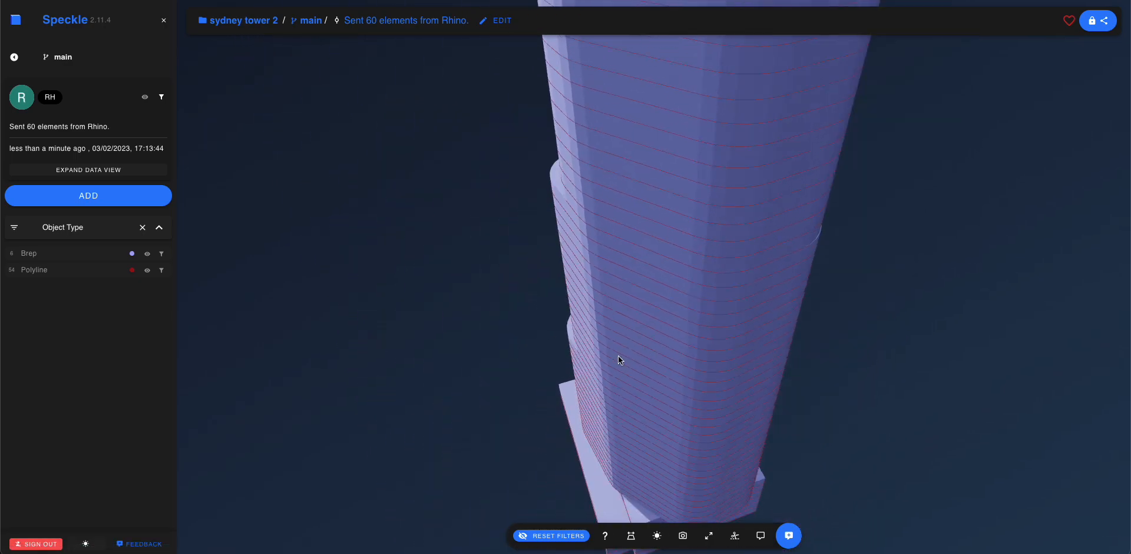
scroll(617, 355, "down", 5)
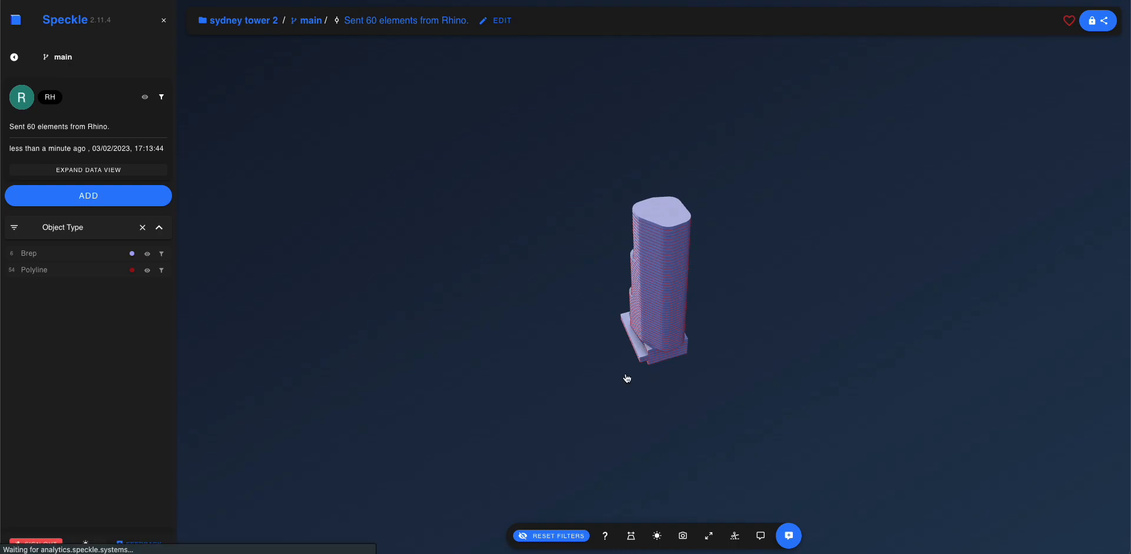
Switch to Rhino and examine the tower in the Perspective viewport from several sides and distances
key("super+Tab")
left_click(356, 327)
right_click_drag(357, 327, 471, 346)
right_click_drag(382, 348, 499, 340)
scroll(401, 330, "up", 5)
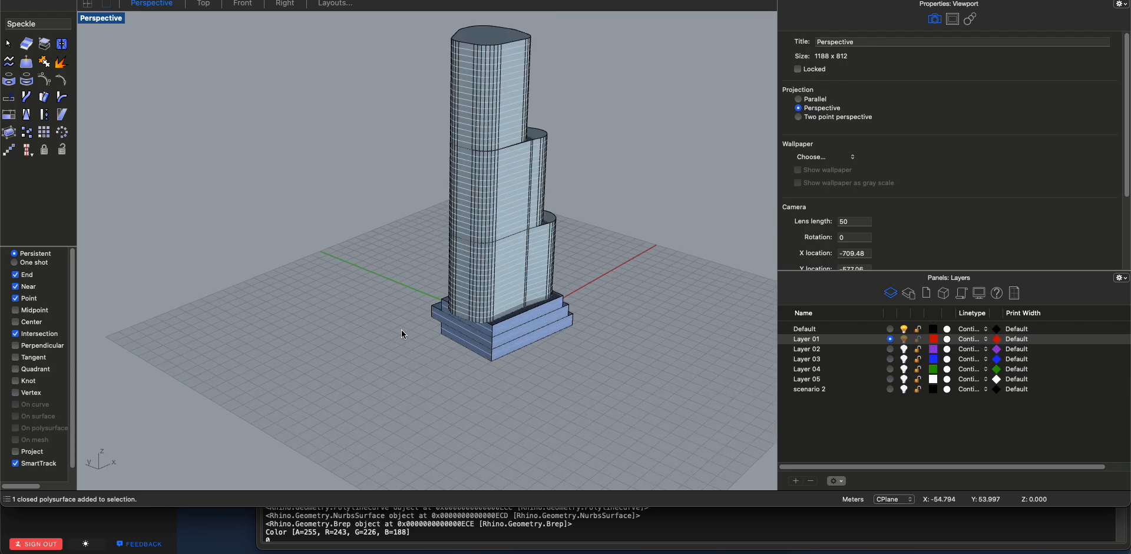
right_click_drag(400, 325, 440, 227)
right_click_drag(518, 327, 346, 406)
scroll(424, 404, "down", 6)
right_click_drag(536, 384, 511, 390)
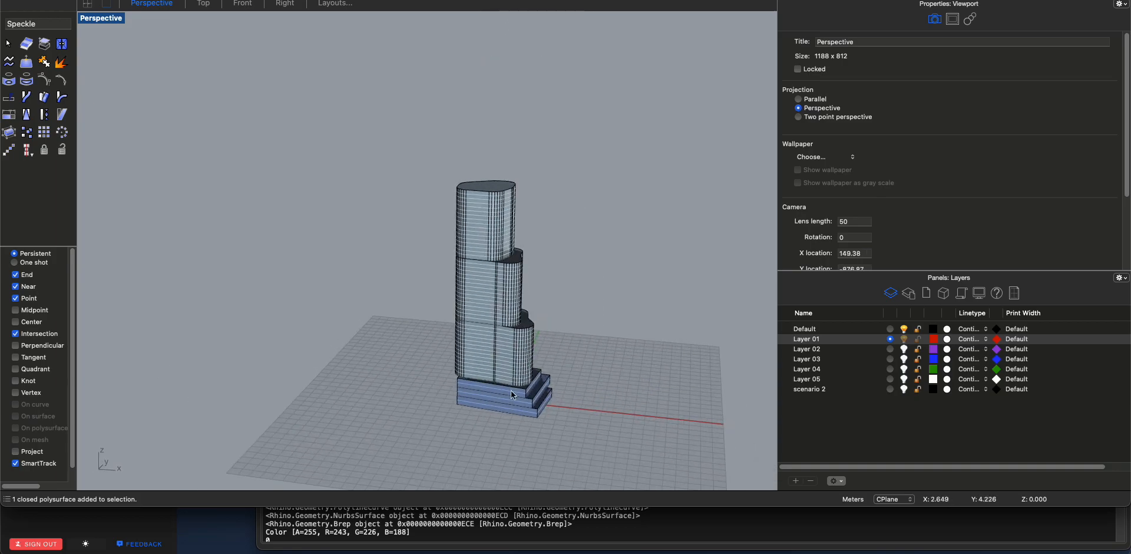